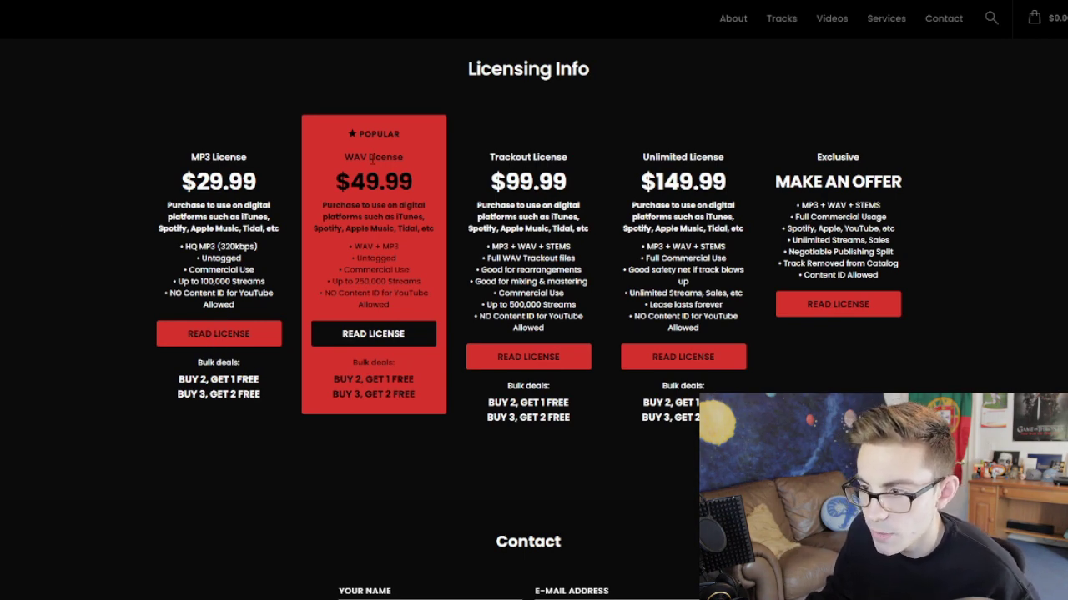
Read through the WAV license agreement preview, then close it.
{"action": "left_click", "coordinate": [391, 338]}
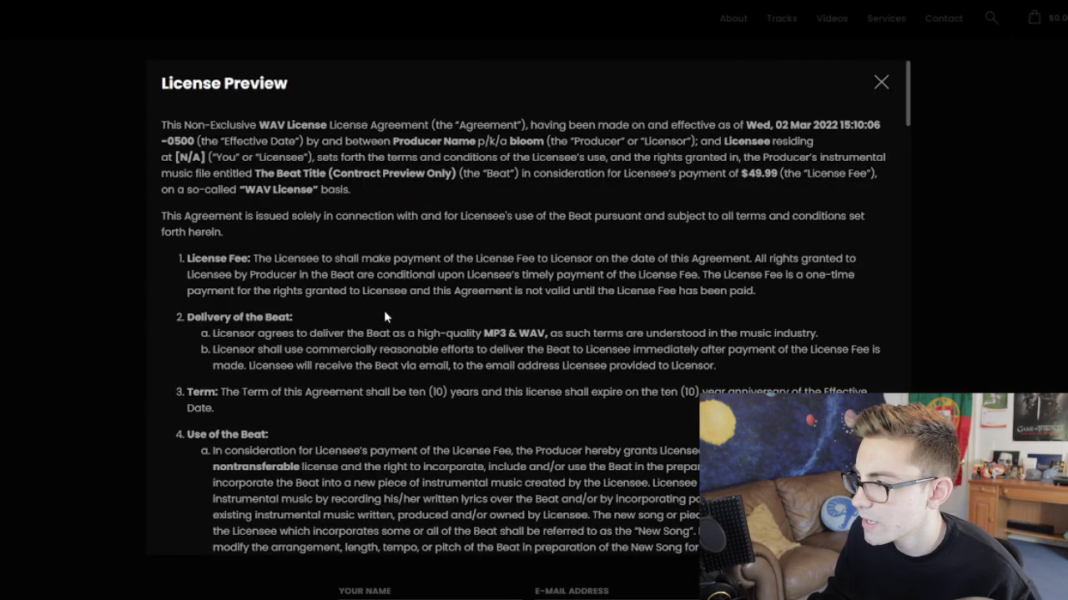
{"action": "scroll", "coordinate": [385, 315], "scroll_direction": "down", "scroll_amount": 10}
{"action": "scroll", "coordinate": [383, 284], "scroll_direction": "down", "scroll_amount": 12}
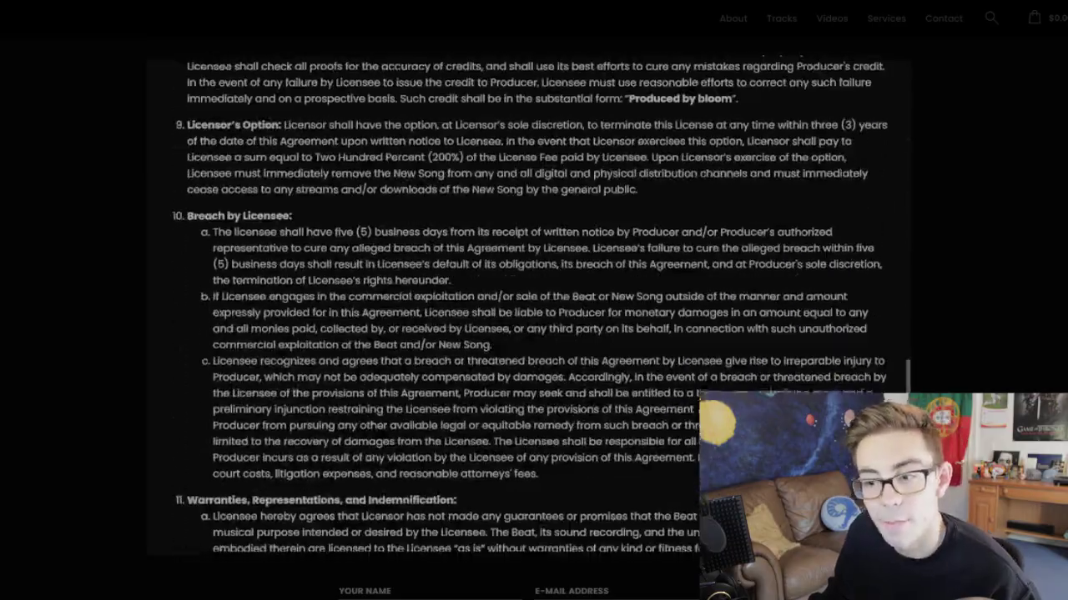
{"action": "scroll", "coordinate": [534, 307], "scroll_direction": "down", "scroll_amount": 10}
{"action": "scroll", "coordinate": [534, 307], "scroll_direction": "up", "scroll_amount": 15}
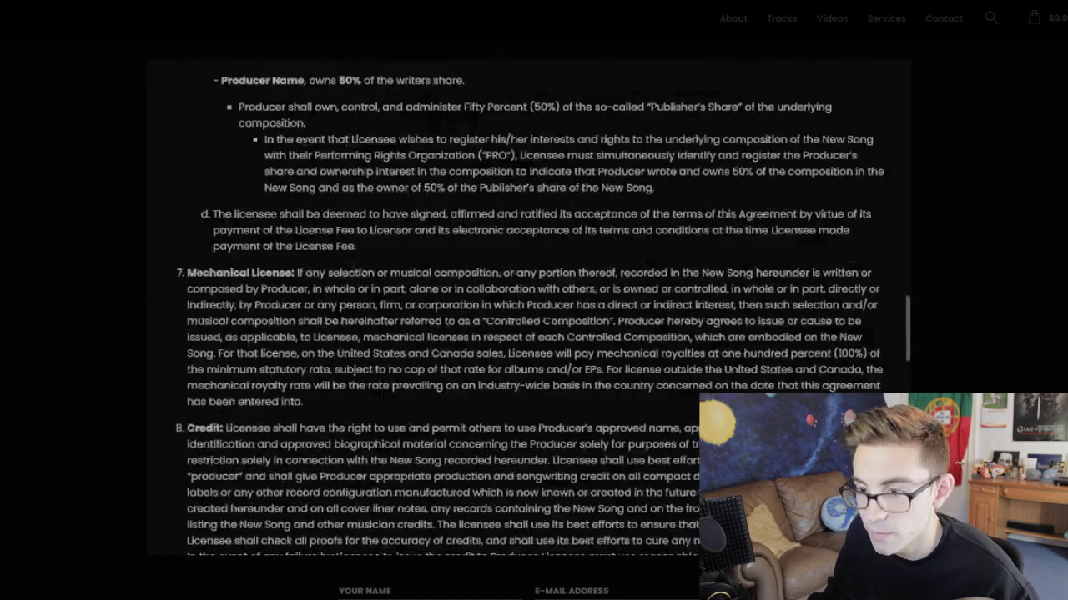
{"action": "left_click", "coordinate": [121, 140]}
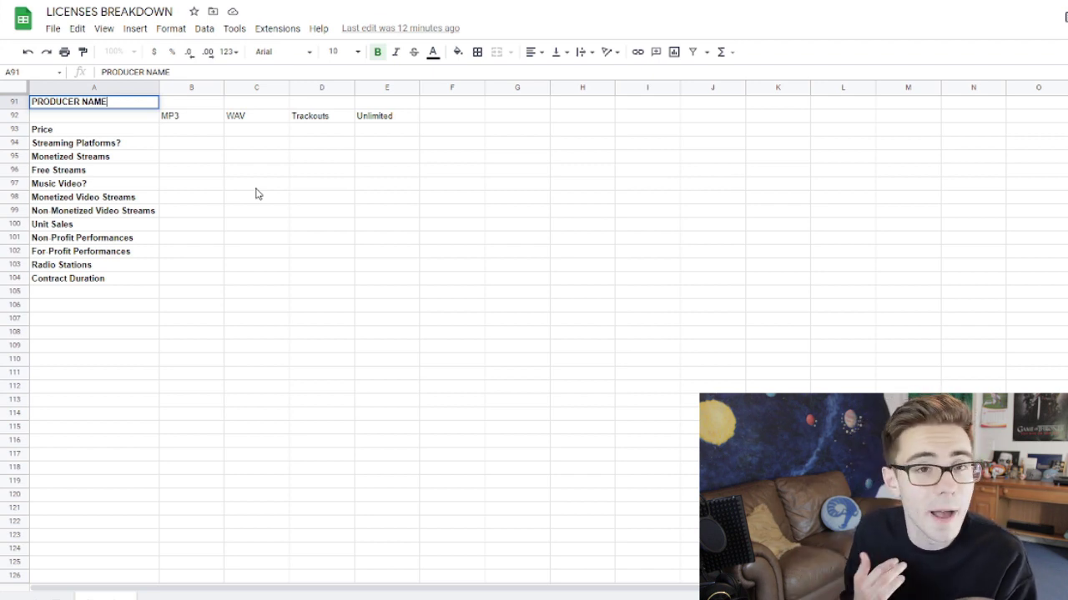
Open the PRODUCER NAME cell A91 for editing, then return to the beat store's Licensing Info page.
{"action": "double_click", "coordinate": [105, 102]}
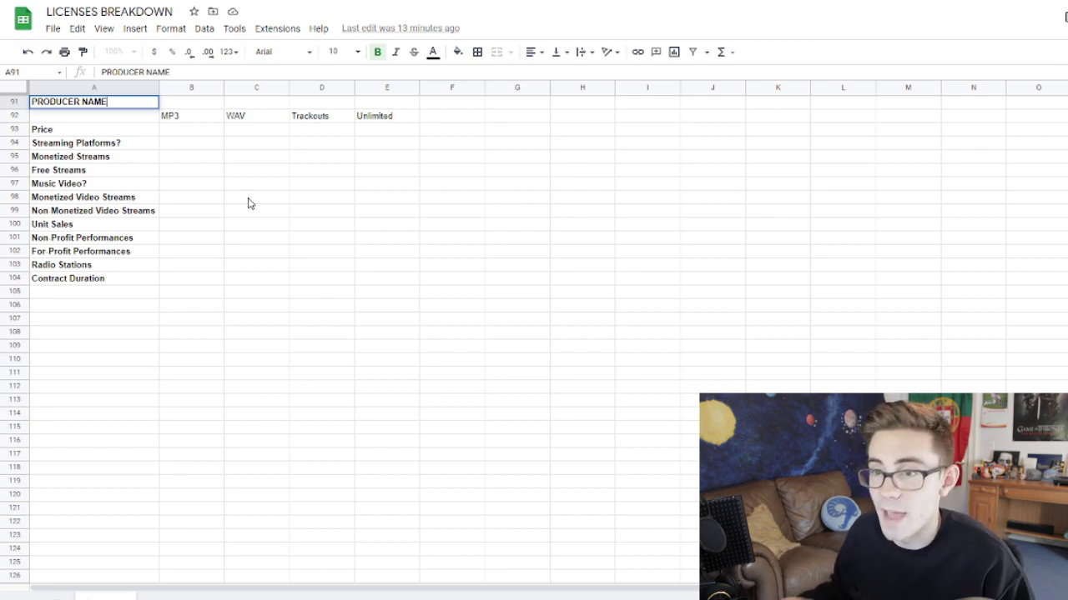
{"action": "key", "text": "ctrl+Tab"}
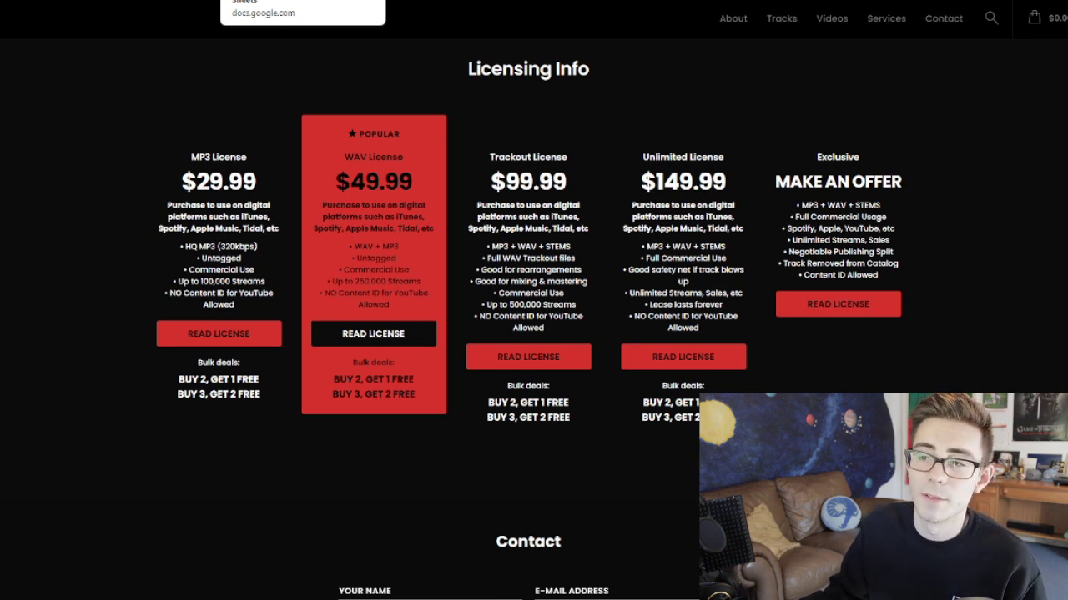
Reopen the WAV license agreement and scroll to section 4, Use of the Beat.
{"action": "left_click", "coordinate": [284, 1]}
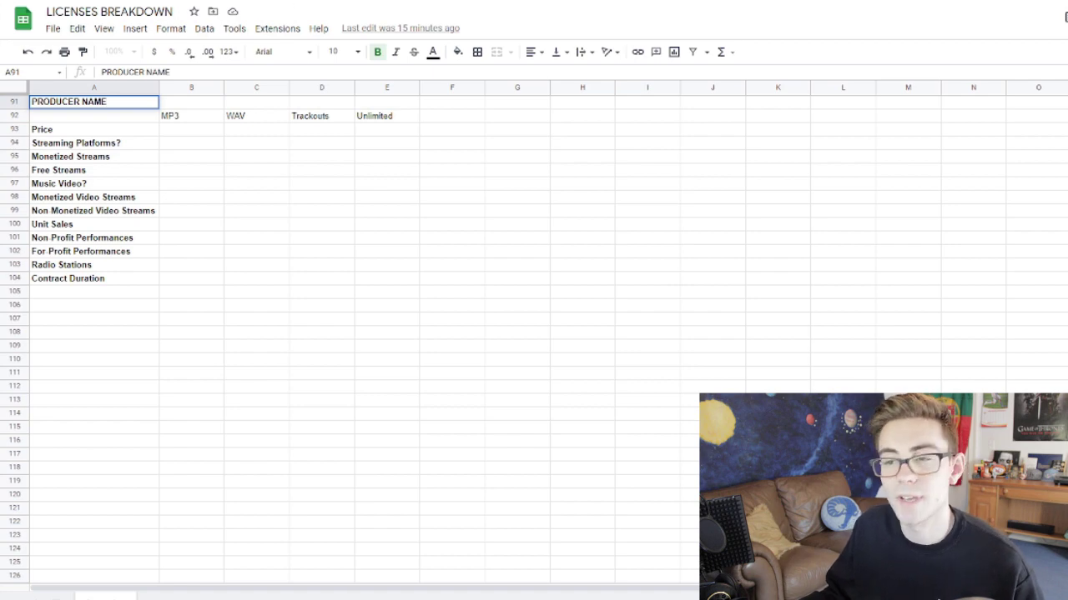
{"action": "left_click", "coordinate": [201, 2]}
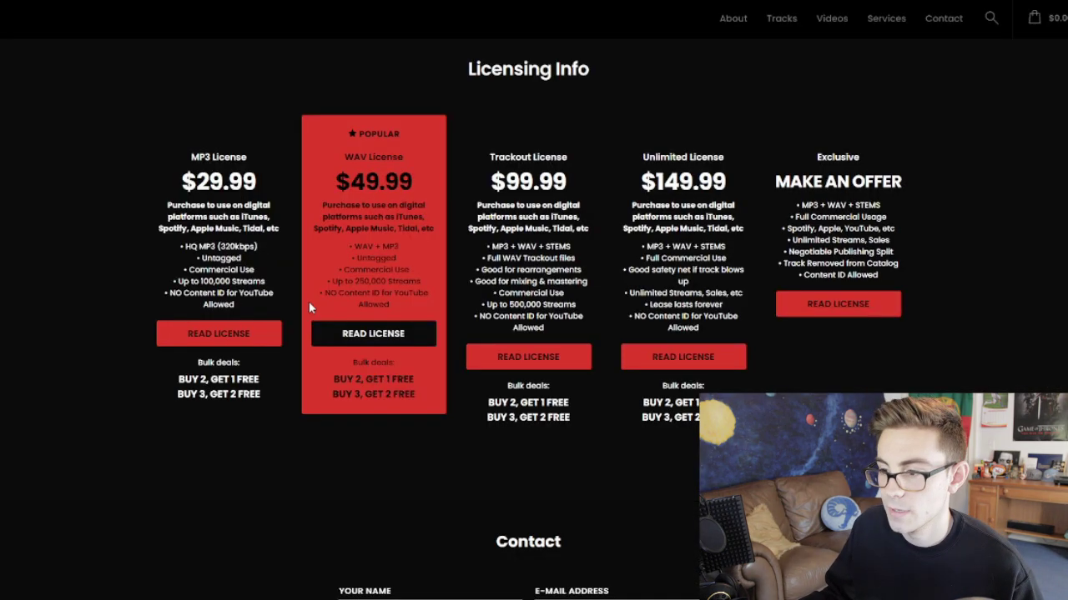
{"action": "left_click", "coordinate": [364, 347]}
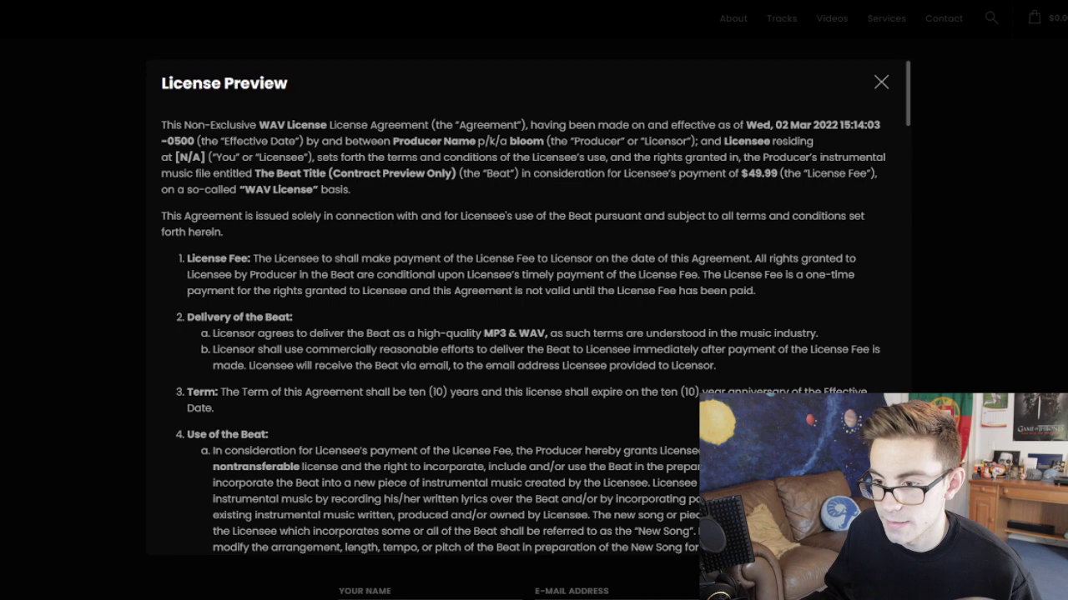
{"action": "scroll", "coordinate": [534, 309], "scroll_direction": "down", "scroll_amount": 5}
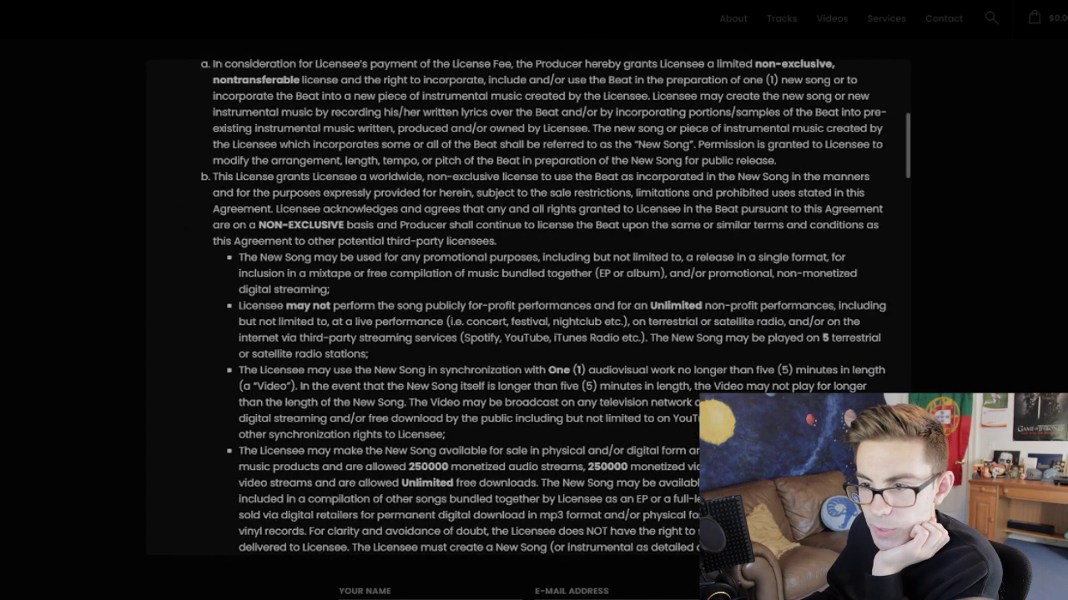
{"action": "scroll", "coordinate": [421, 288], "scroll_direction": "up", "scroll_amount": 2}
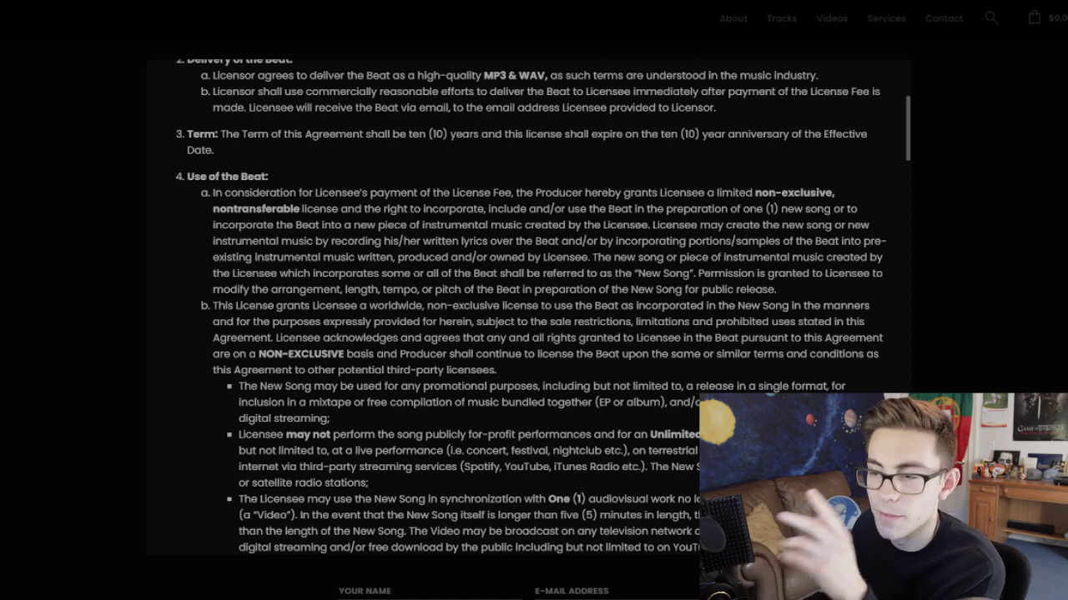
{"action": "scroll", "coordinate": [525, 301], "scroll_direction": "down", "scroll_amount": 1}
{"action": "scroll", "coordinate": [526, 300], "scroll_direction": "down", "scroll_amount": 5}
{"action": "scroll", "coordinate": [525, 300], "scroll_direction": "up", "scroll_amount": 7}
{"action": "scroll", "coordinate": [526, 300], "scroll_direction": "down", "scroll_amount": 3}
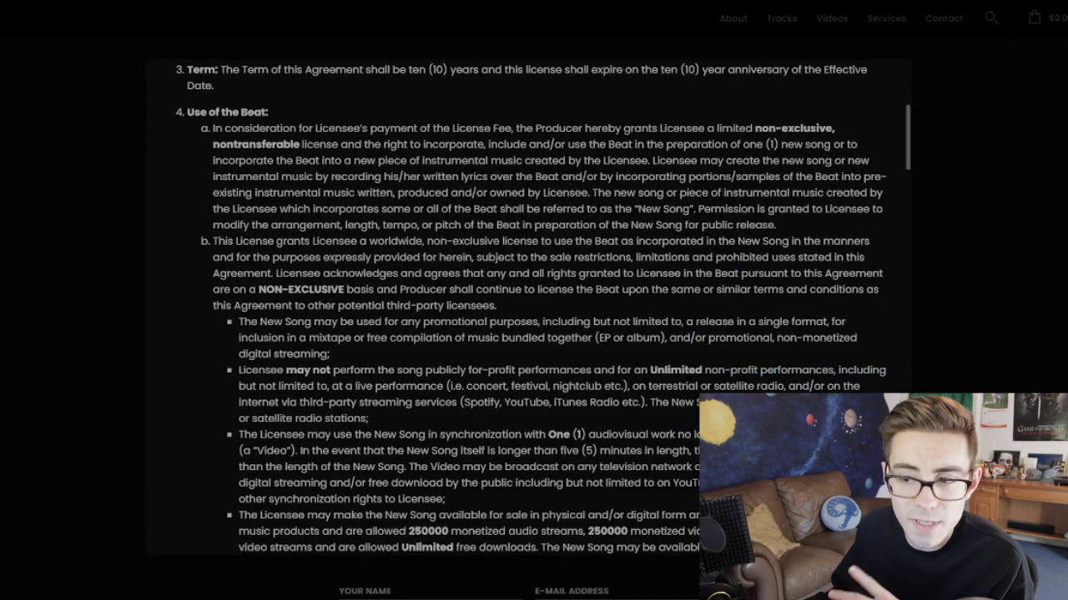
{"action": "scroll", "coordinate": [526, 300], "scroll_direction": "down", "scroll_amount": 5}
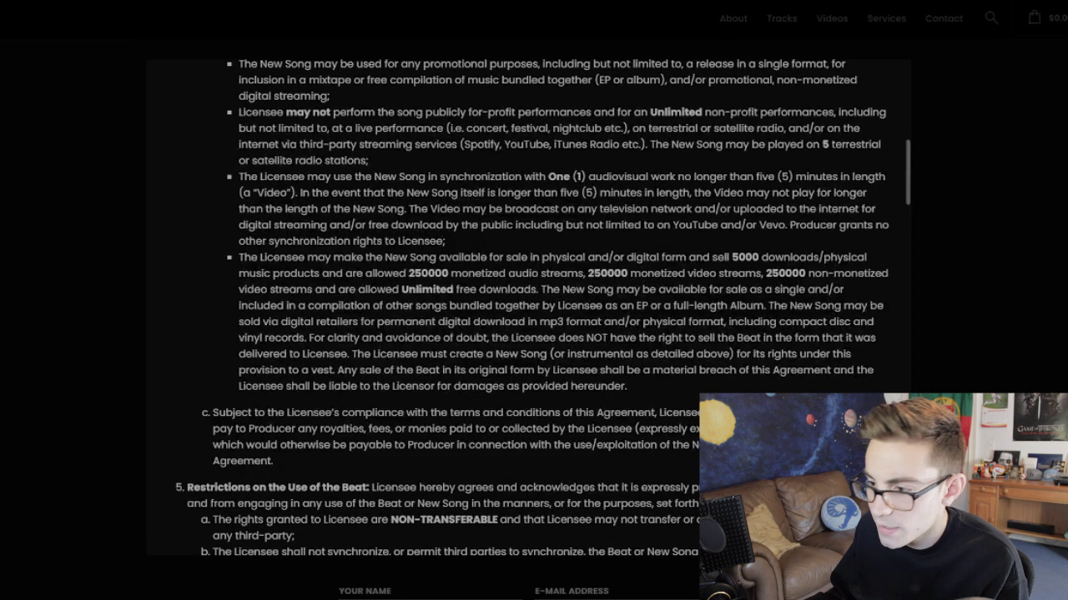
Highlight the WAV sales and streams bullet and its 250000 video and audio stream figures.
{"action": "left_click_drag", "start_coordinate": [238, 256], "coordinate": [536, 289]}
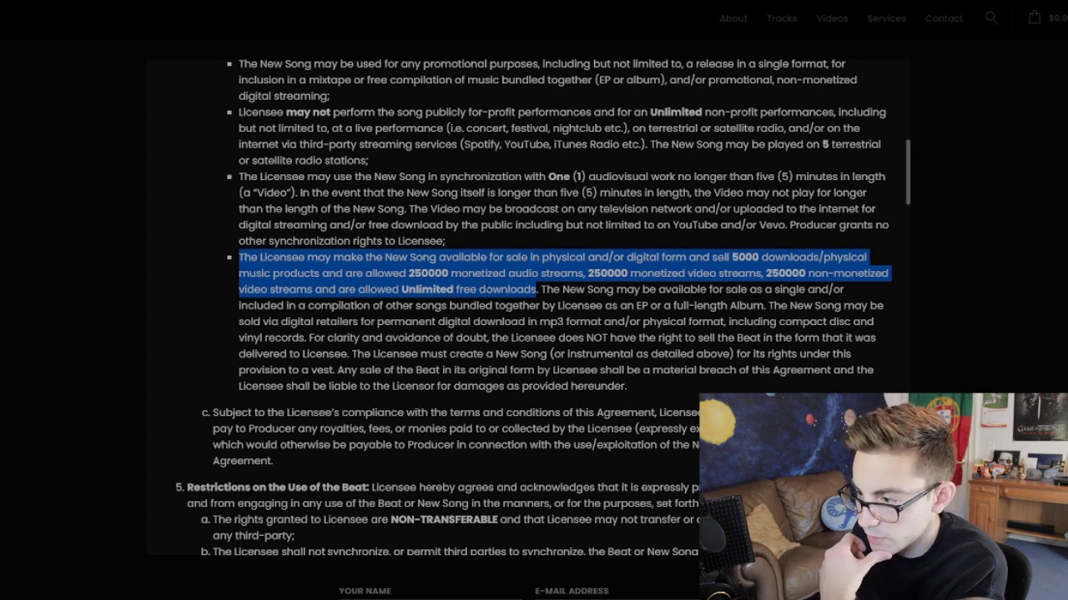
{"action": "left_click", "coordinate": [536, 289]}
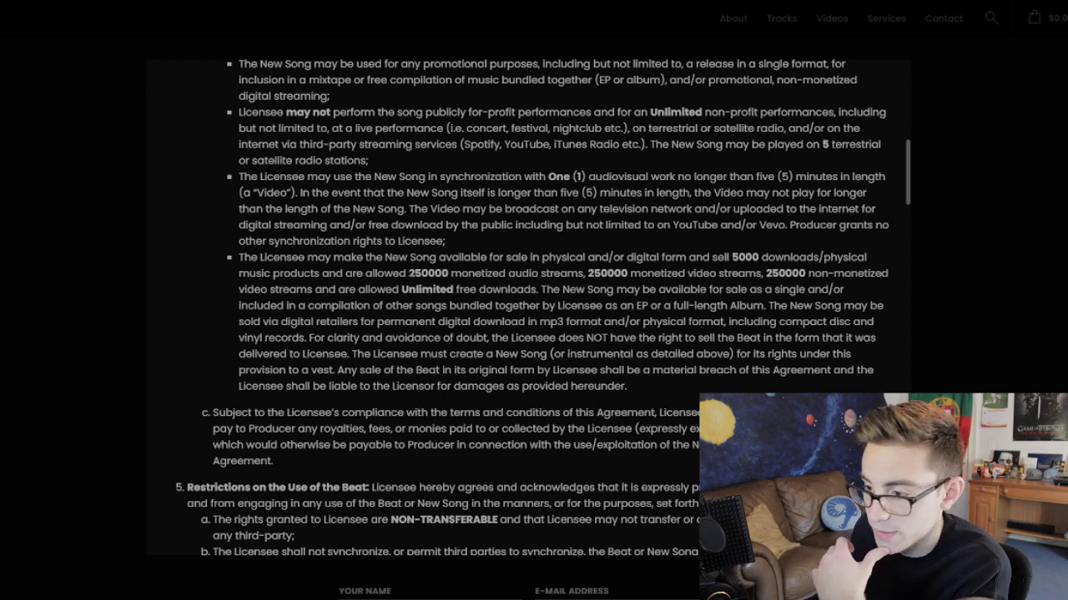
{"action": "left_click_drag", "start_coordinate": [408, 273], "coordinate": [761, 273]}
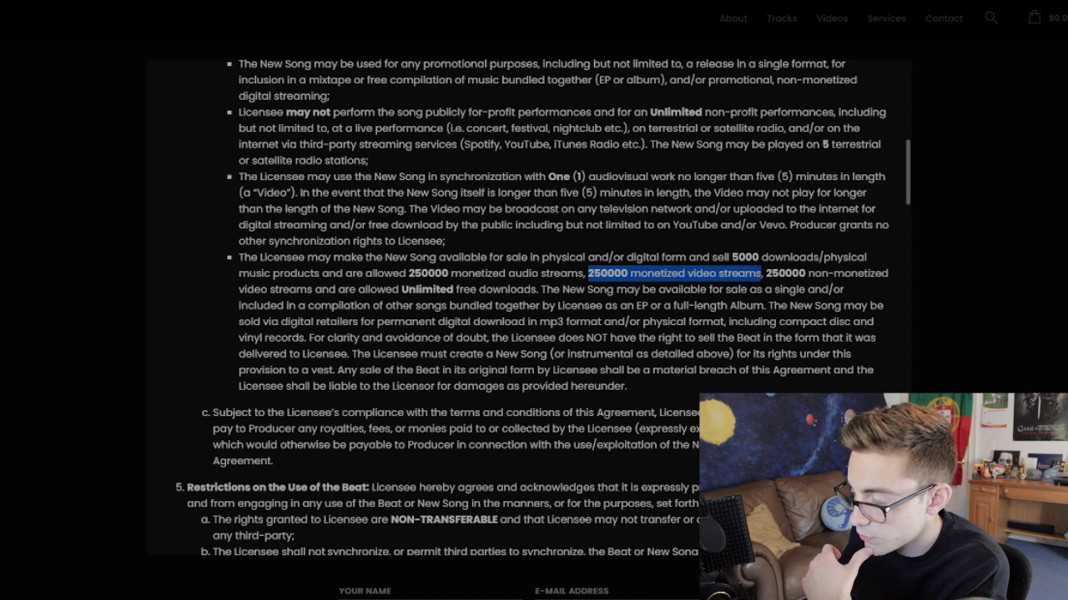
{"action": "left_click", "coordinate": [761, 273]}
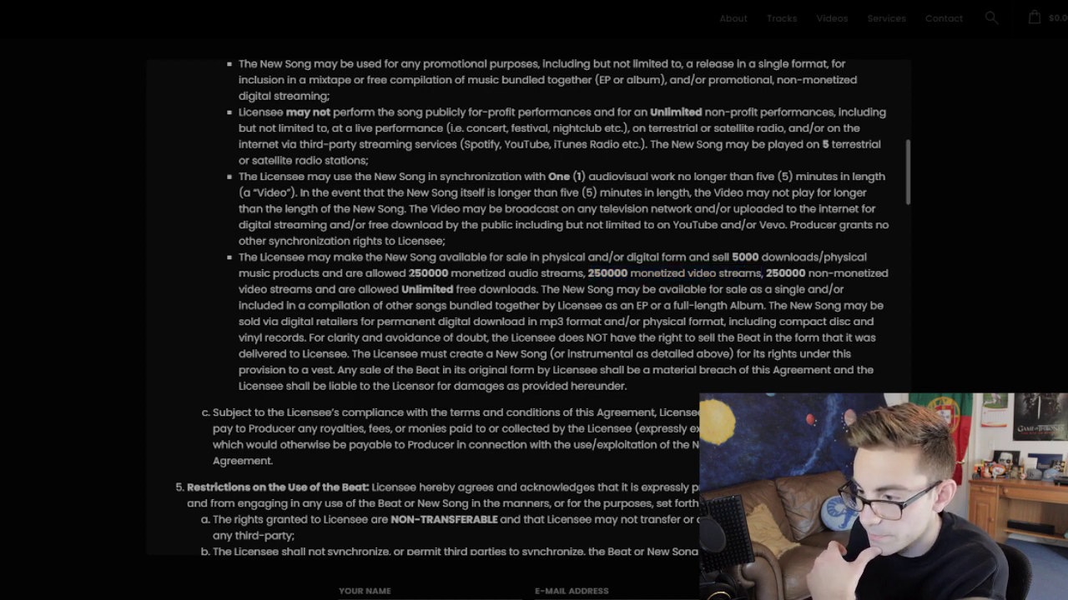
{"action": "left_click_drag", "start_coordinate": [408, 273], "coordinate": [448, 273]}
{"action": "left_click", "coordinate": [449, 273]}
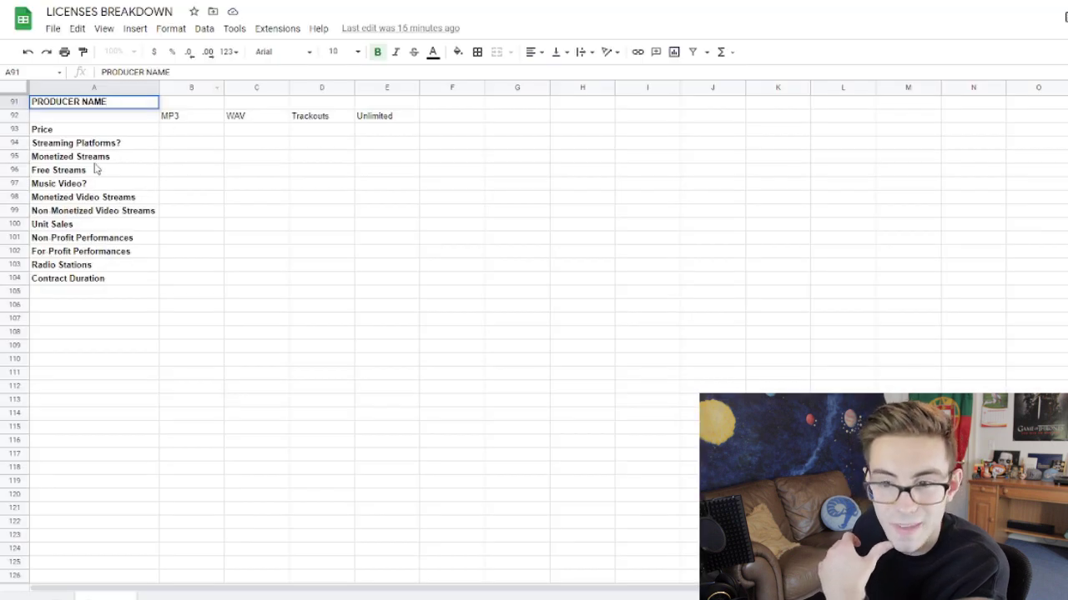
Enter $50 as the WAV license price in C93.
{"action": "left_click", "coordinate": [240, 133]}
{"action": "type", "text": "5"}
{"action": "key", "text": "BackSpace"}
{"action": "type", "text": "$50"}
{"action": "key", "text": "Return"}
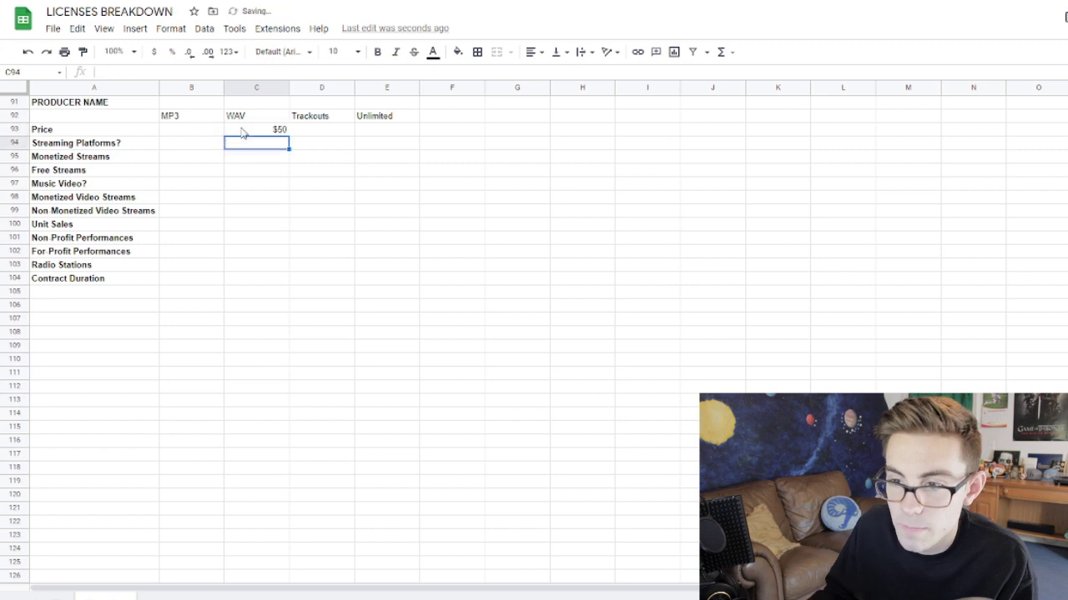
Fill C94–C96 with Yes, 250k and Unlimited for streaming platforms, monetized and free streams.
{"action": "type", "text": "Yes"}
{"action": "key", "text": "Return"}
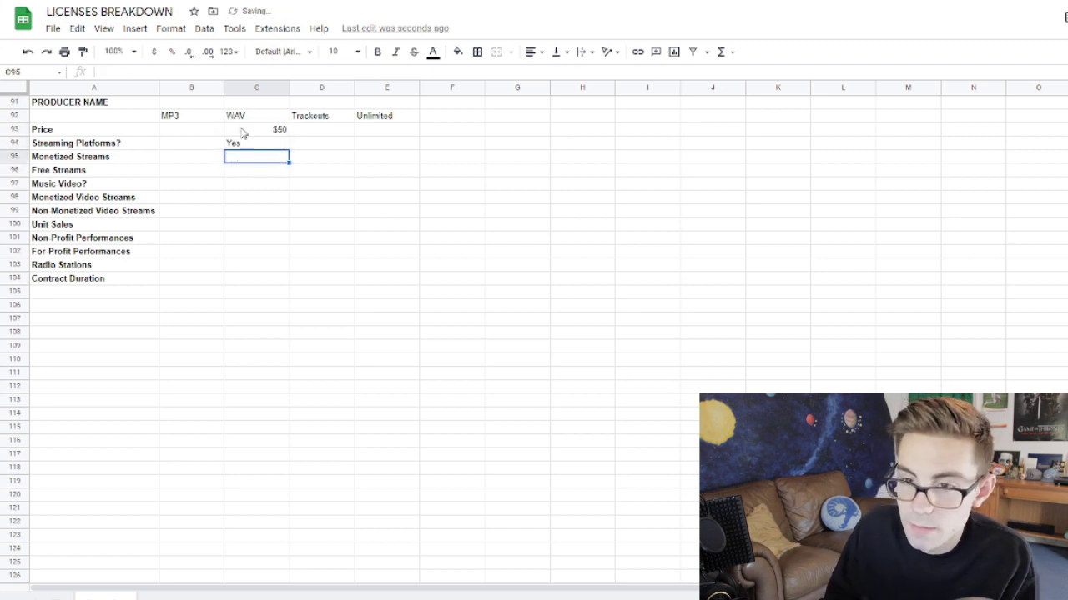
{"action": "type", "text": "250"}
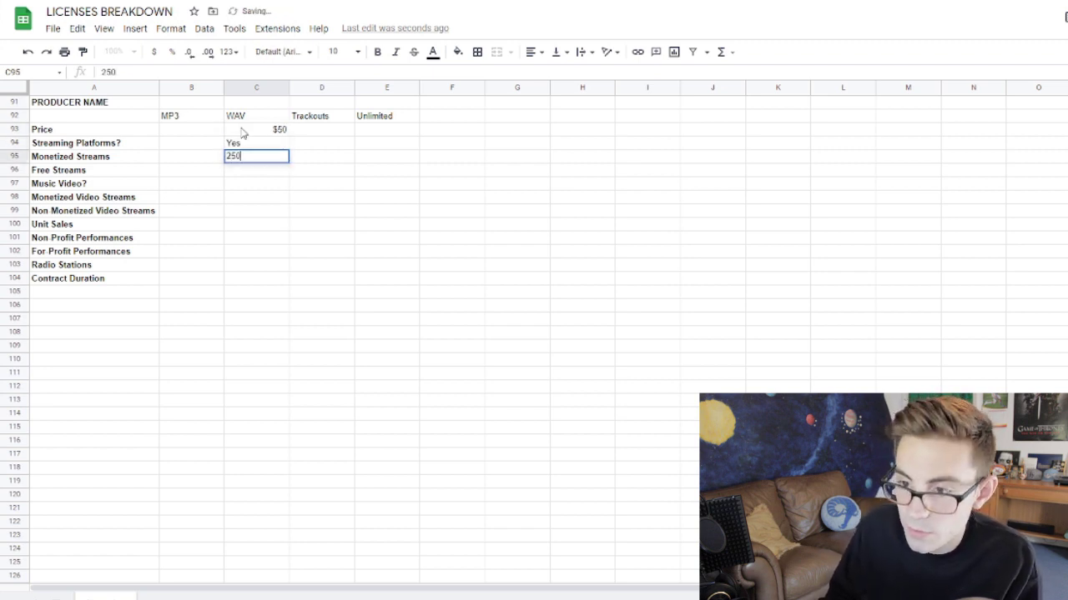
{"action": "type", "text": "k"}
{"action": "key", "text": "Return"}
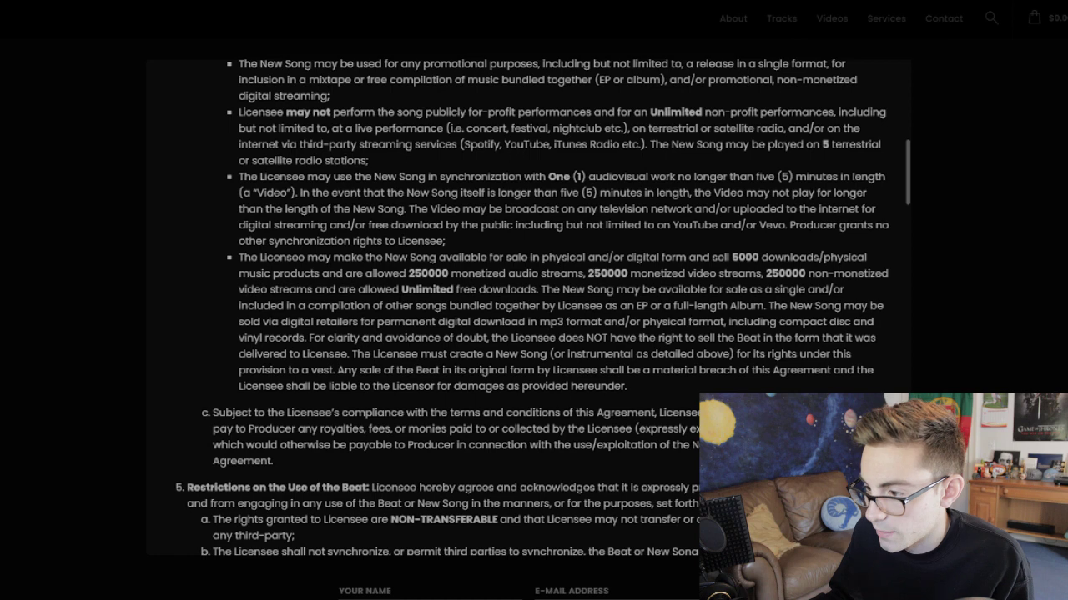
{"action": "left_click_drag", "start_coordinate": [401, 289], "coordinate": [535, 289]}
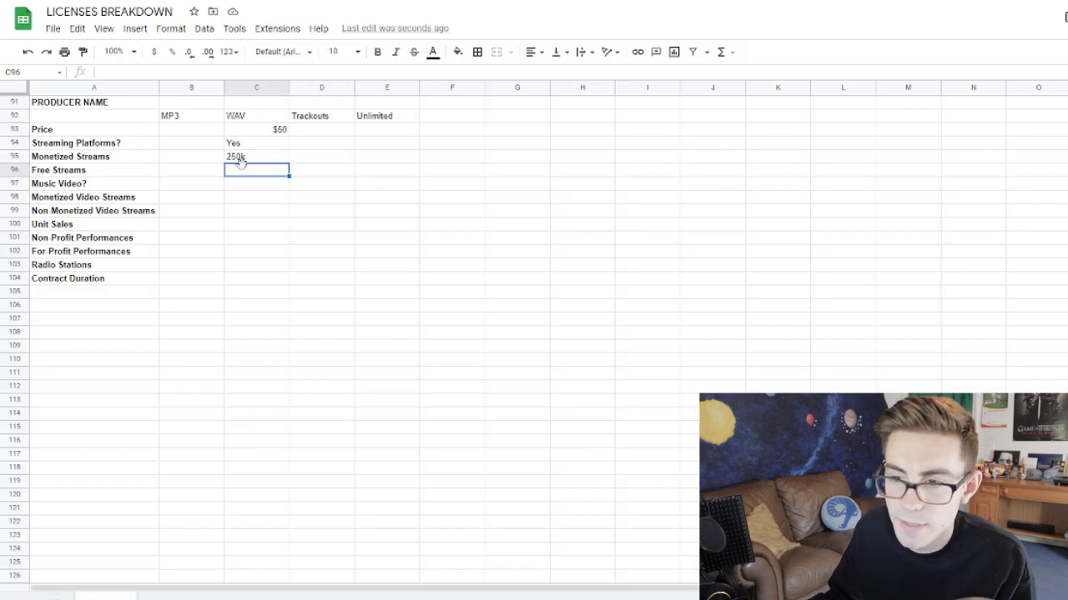
{"action": "type", "text": "Unlimited"}
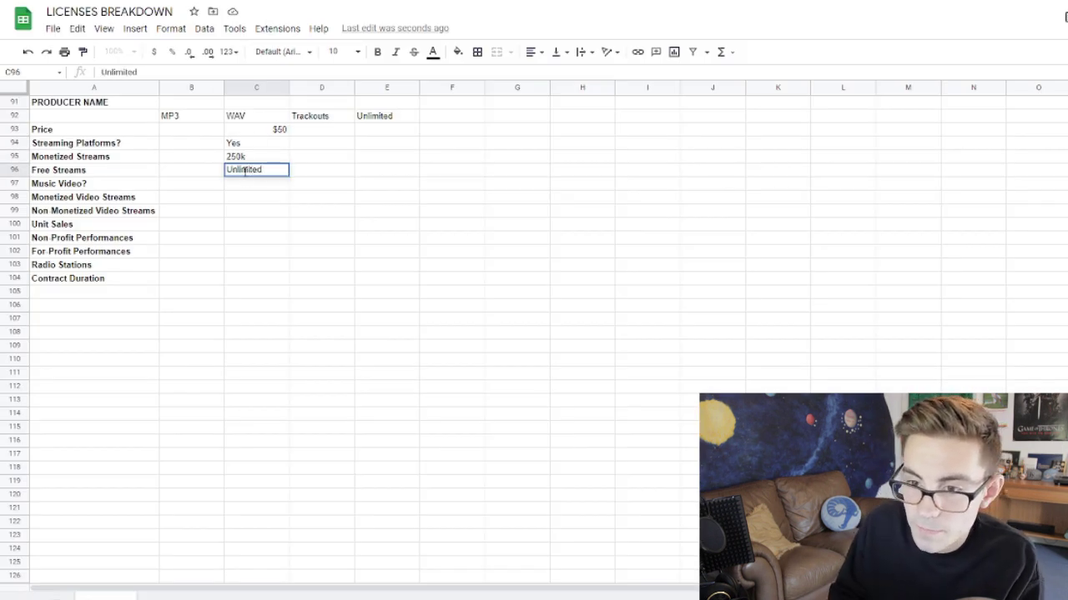
{"action": "key", "text": "Return"}
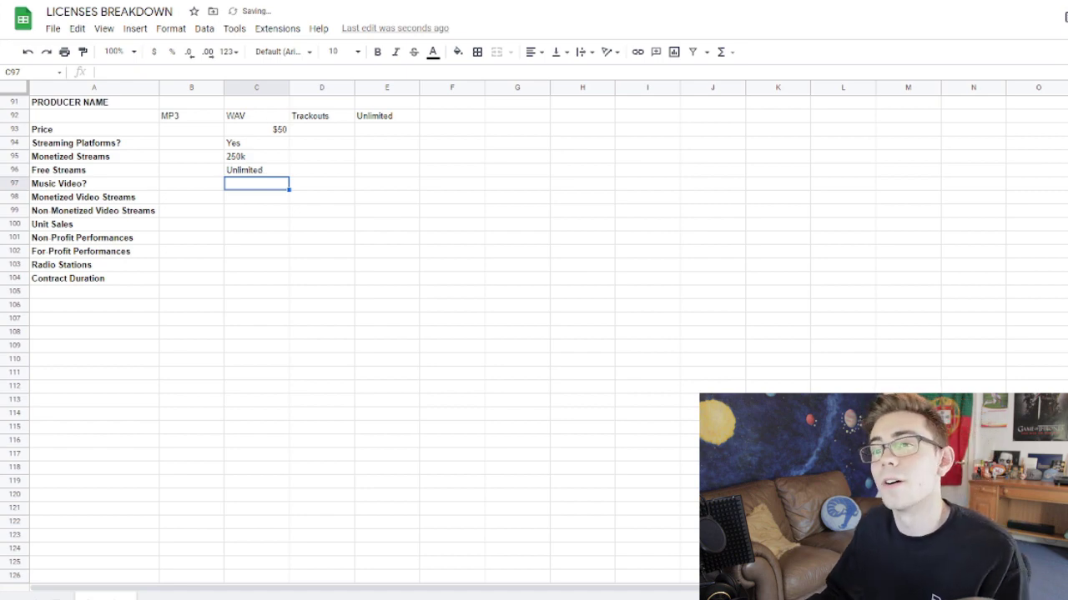
{"action": "key", "text": "ctrl+Tab"}
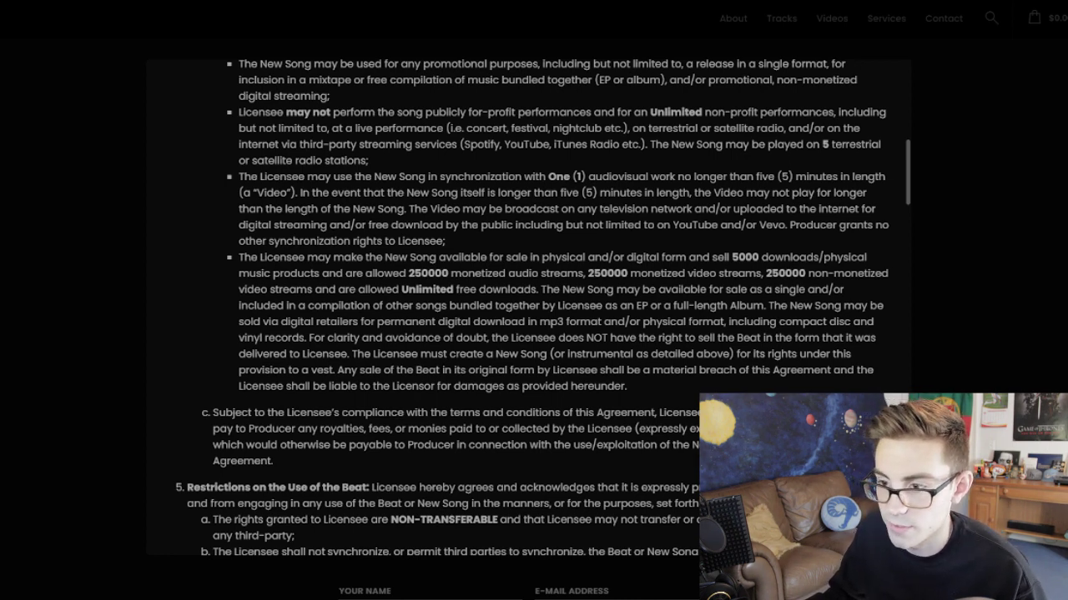
Check the WAV contract's One (1) audiovisual work music-video limit.
{"action": "left_click_drag", "start_coordinate": [239, 176], "coordinate": [660, 177]}
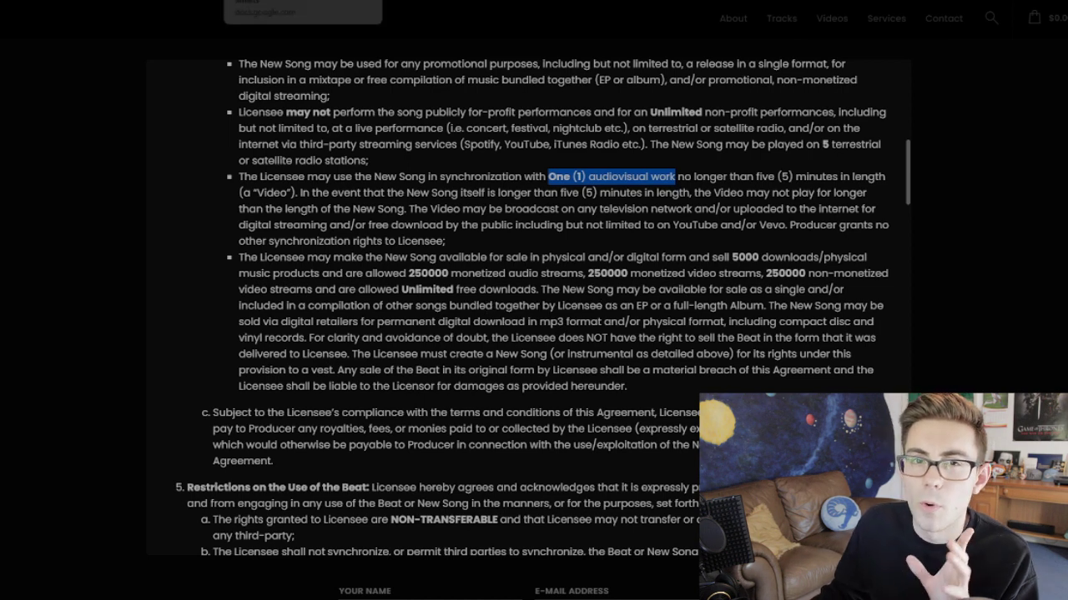
{"action": "left_click", "coordinate": [250, 2]}
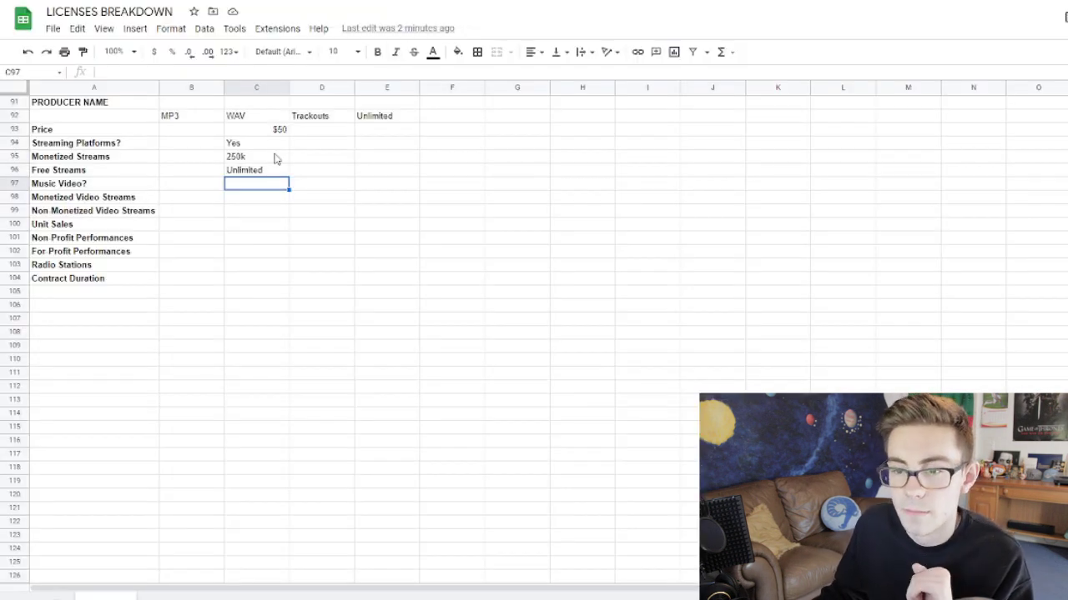
Enter 'Yes, 5min' in C97 for the WAV Music Video row.
{"action": "type", "text": "Yes, 5min"}
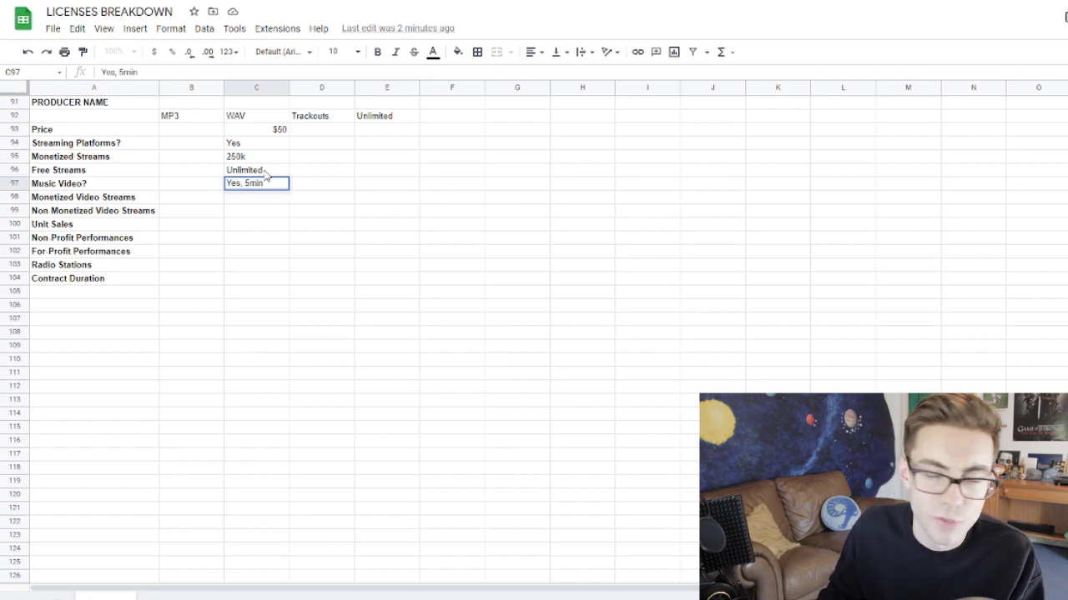
{"action": "key", "text": "Return"}
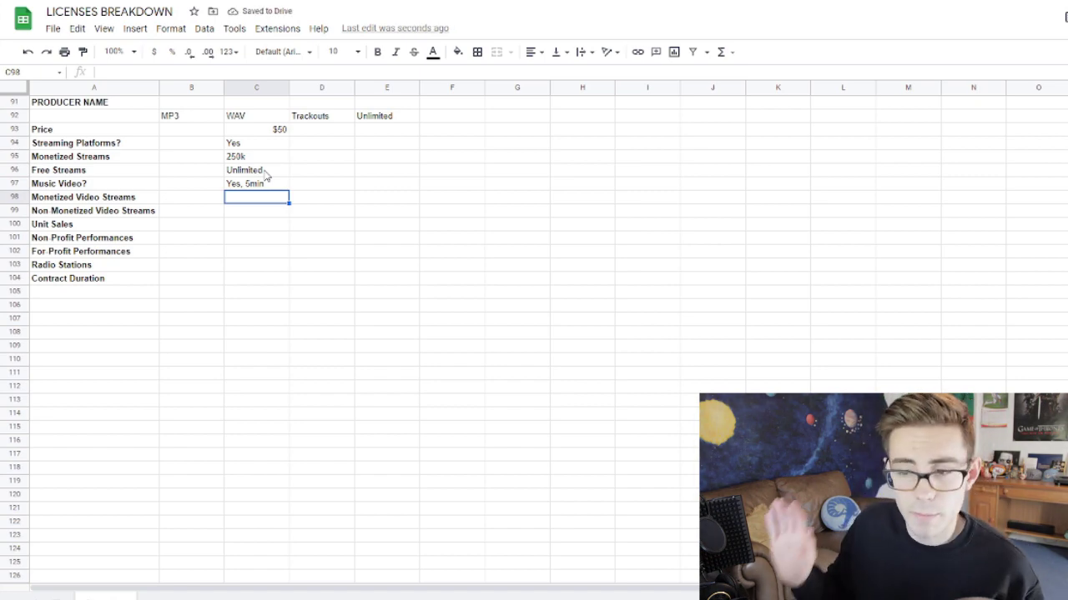
Check the 250000 monetized video streams term and record 250k in C98.
{"action": "left_click", "coordinate": [192, 0]}
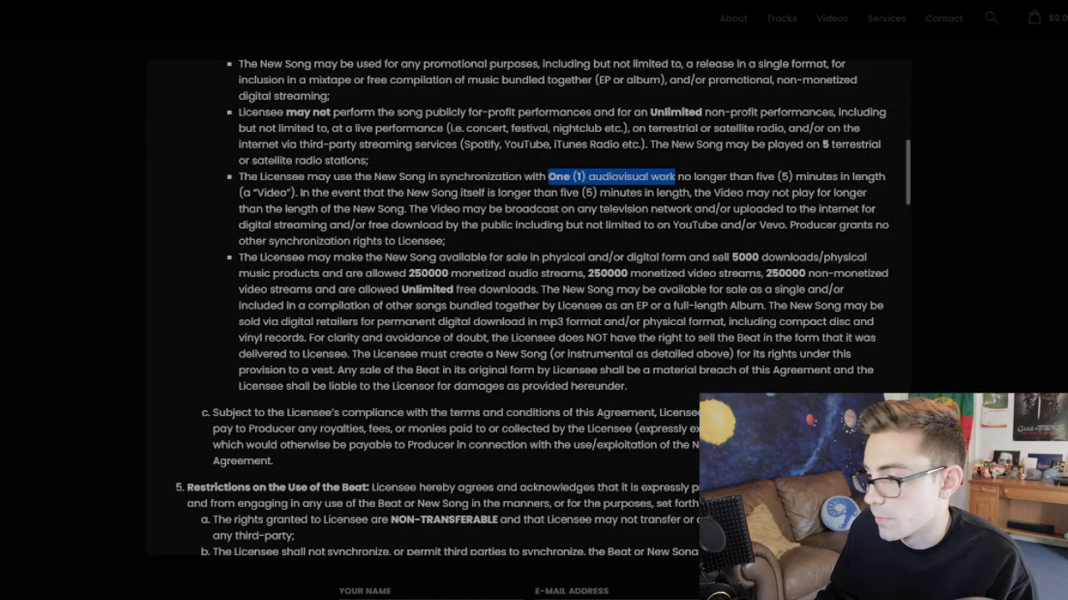
{"action": "left_click_drag", "start_coordinate": [588, 273], "coordinate": [759, 272]}
{"action": "key", "text": "ctrl+shift+Tab"}
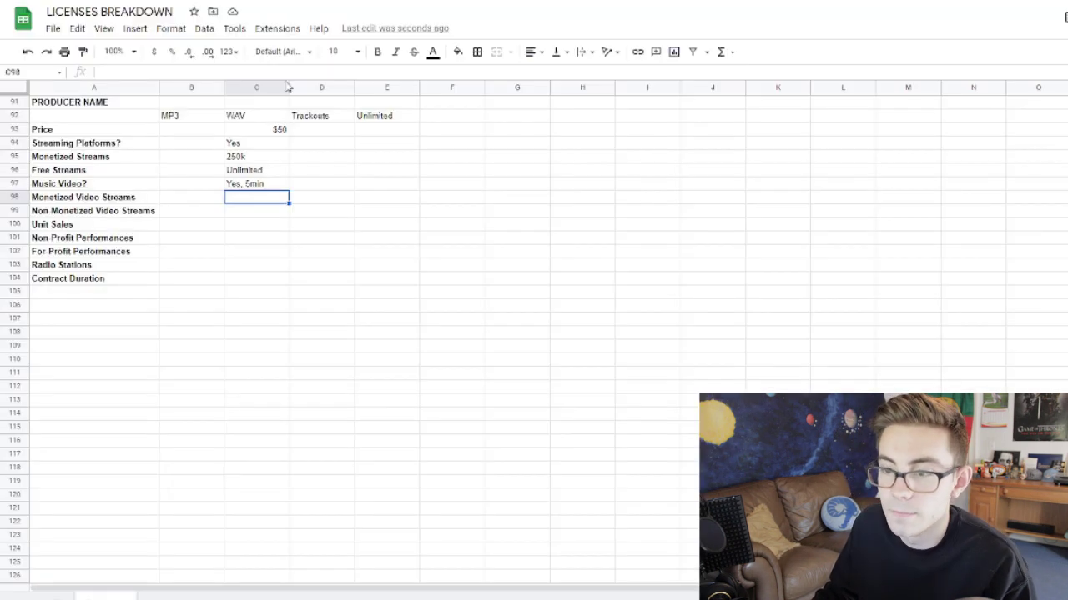
{"action": "type", "text": "250k"}
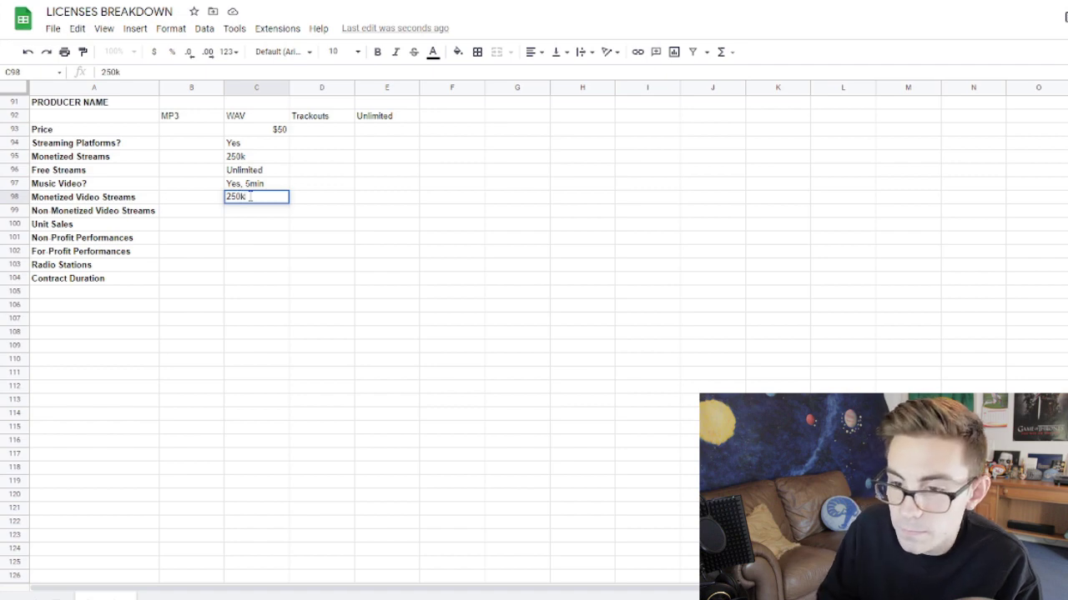
{"action": "key", "text": "Return"}
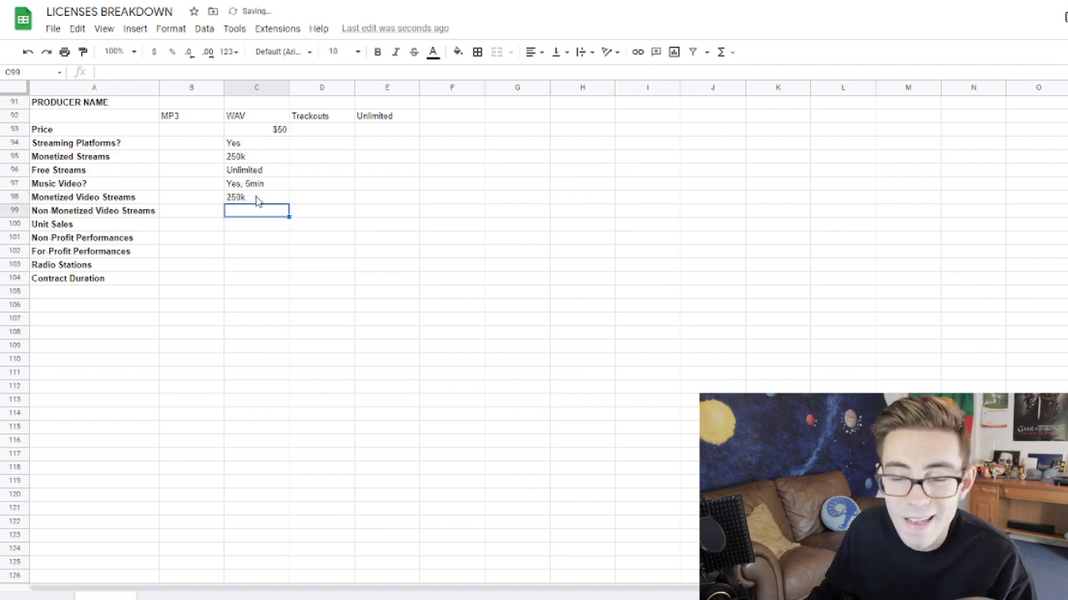
Confirm the non-monetized video streams allowance and record 250k in C99.
{"action": "key", "text": "ctrl+Tab"}
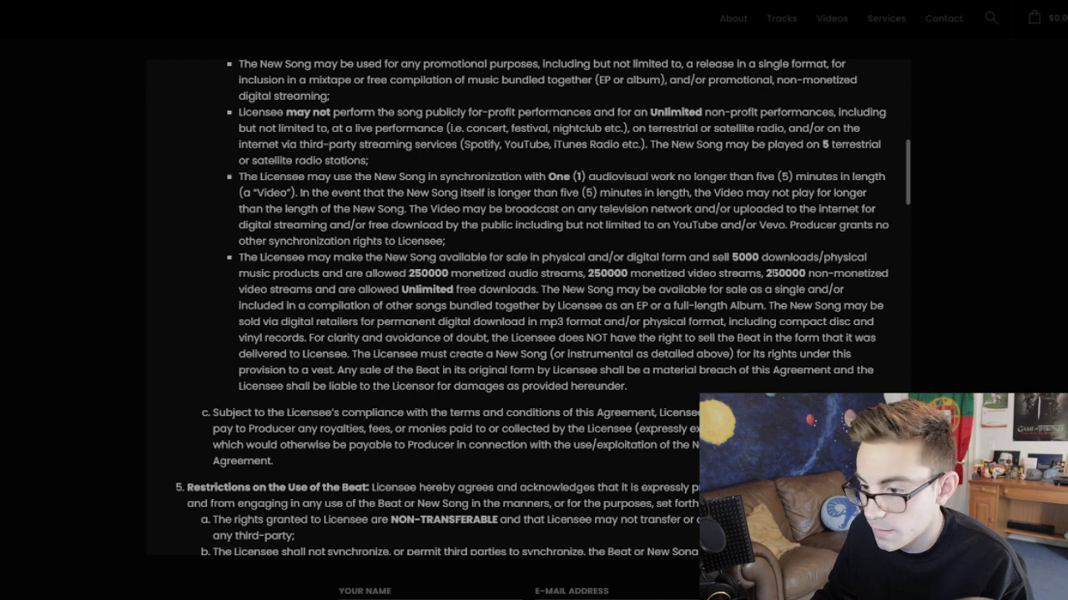
{"action": "left_click_drag", "start_coordinate": [766, 274], "coordinate": [267, 290]}
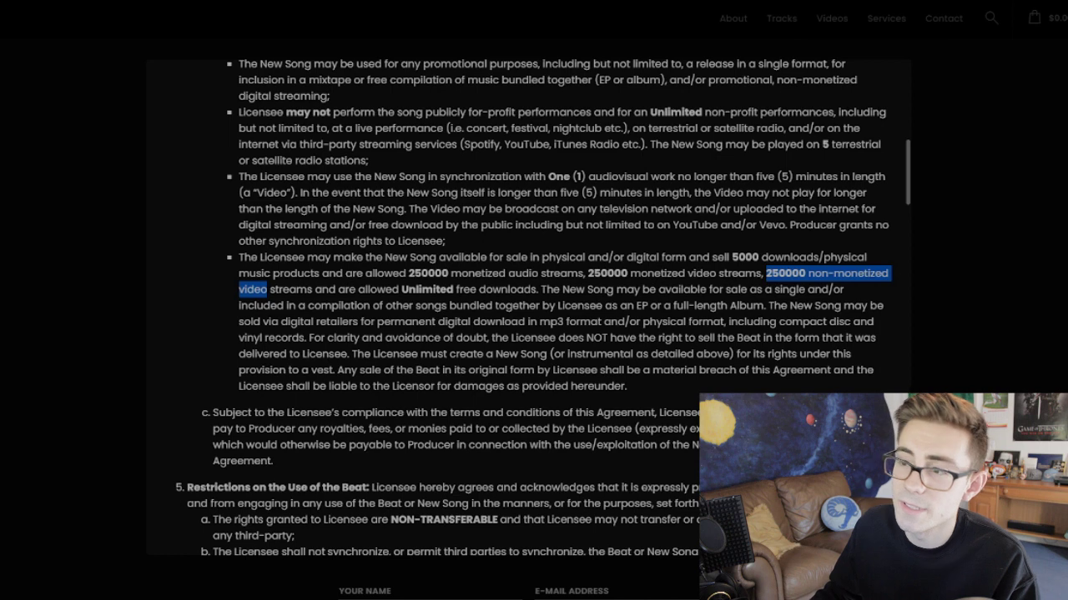
{"action": "key", "text": "alt+Tab"}
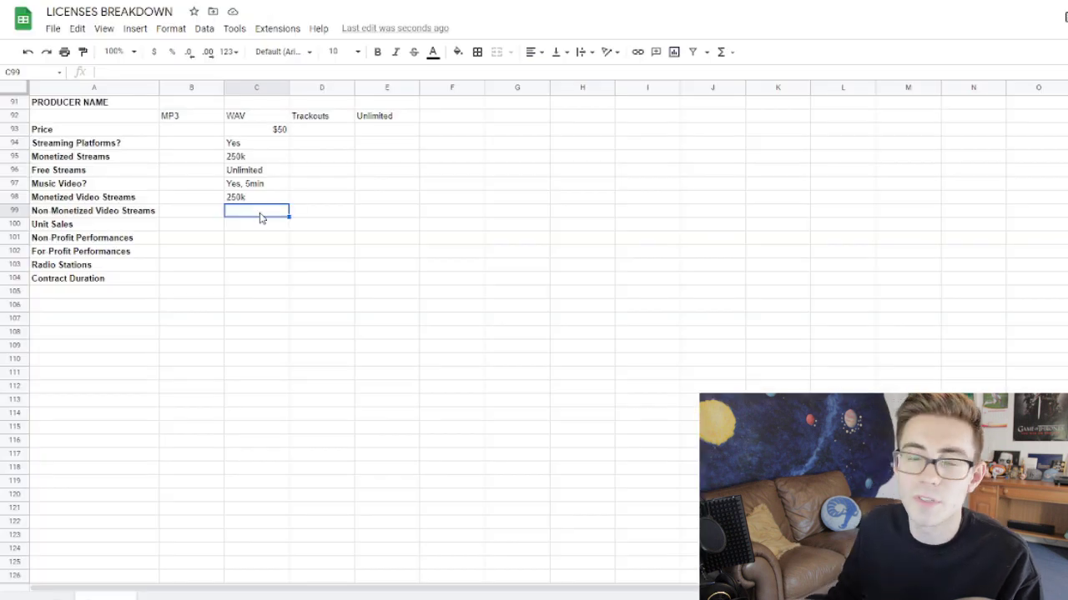
{"action": "type", "text": "250k"}
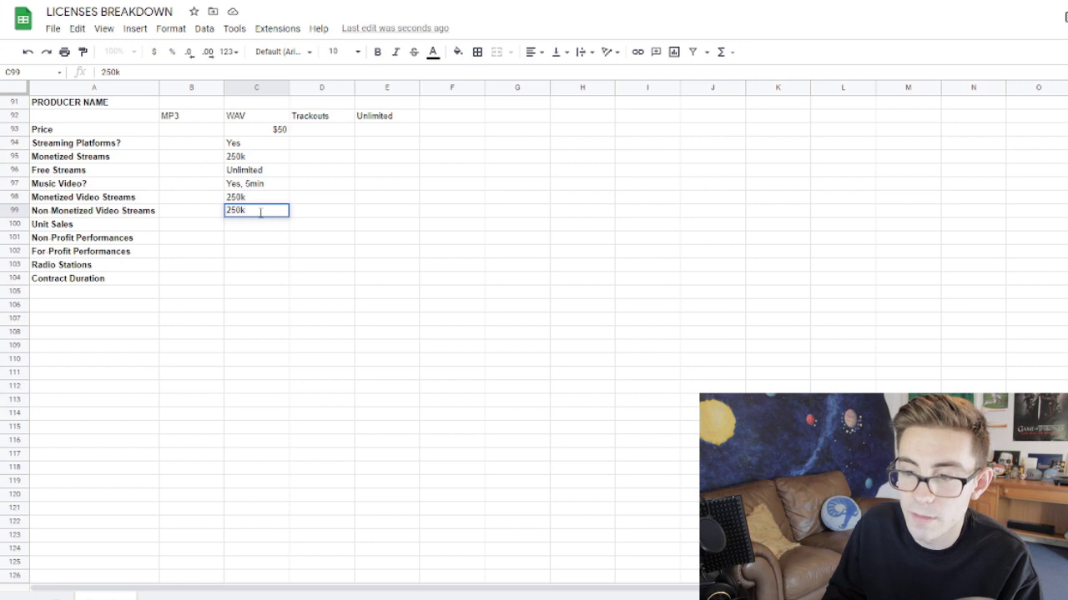
{"action": "key", "text": "Return"}
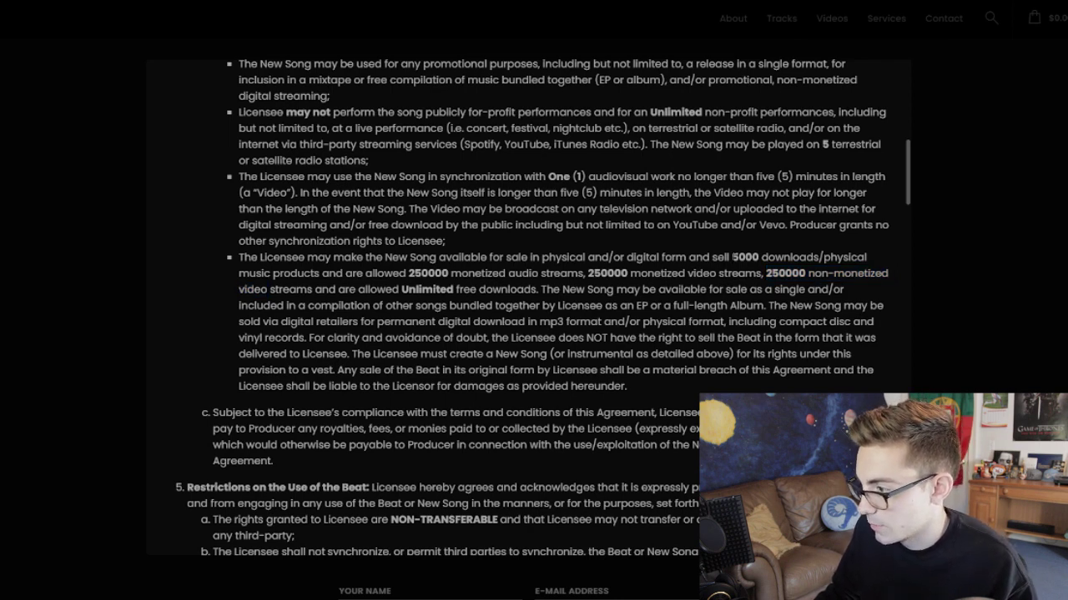
{"action": "left_click_drag", "start_coordinate": [731, 256], "coordinate": [320, 274]}
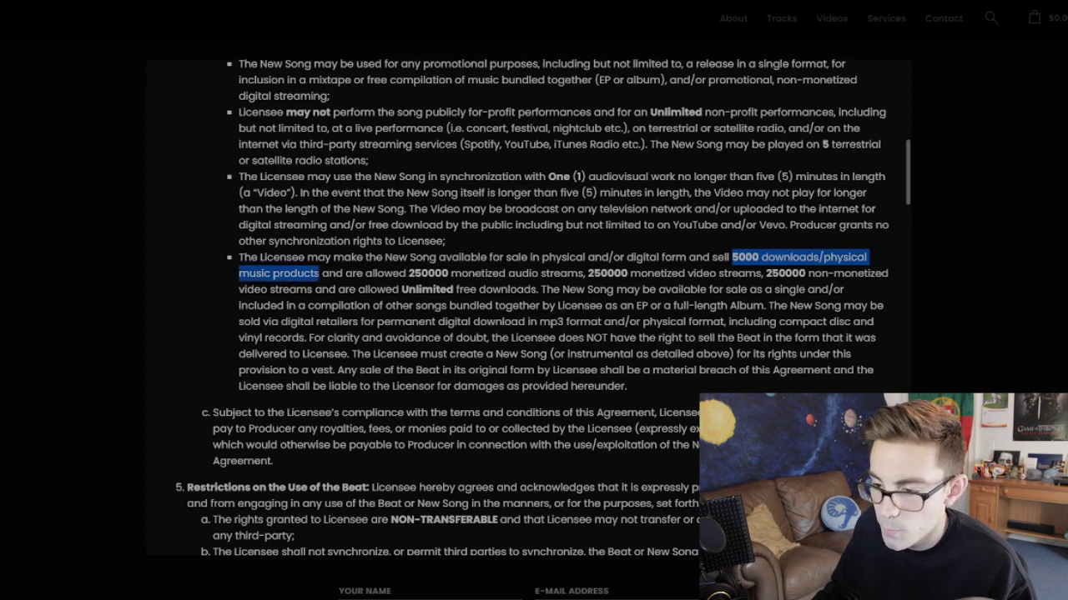
Enter 5k as the WAV Unit Sales limit in C100.
{"action": "left_click", "coordinate": [319, 274]}
{"action": "key", "text": "ctrl+Tab"}
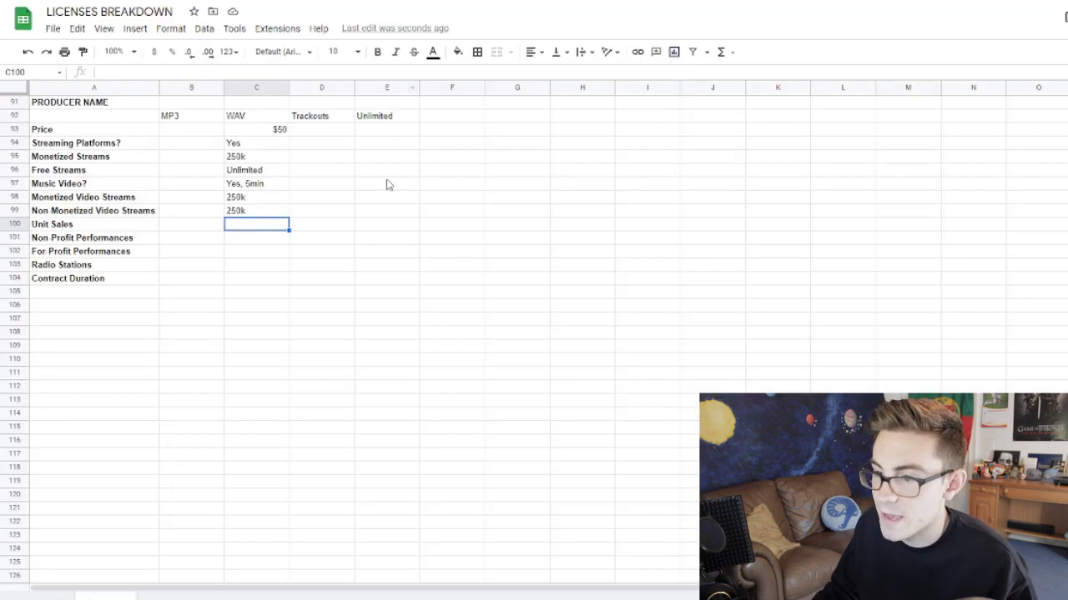
{"action": "type", "text": "5k"}
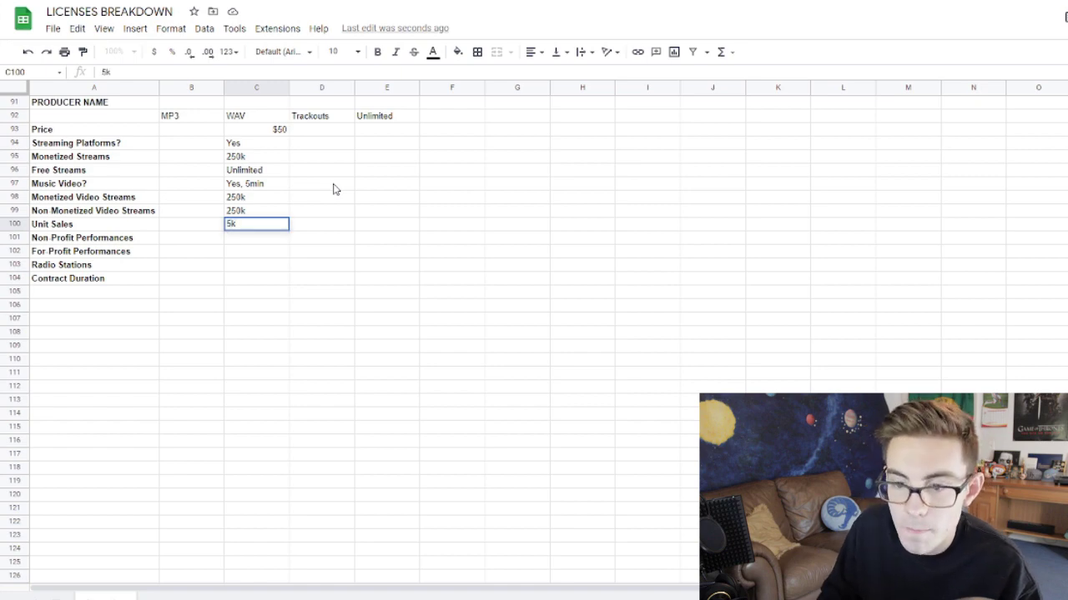
{"action": "key", "text": "Return"}
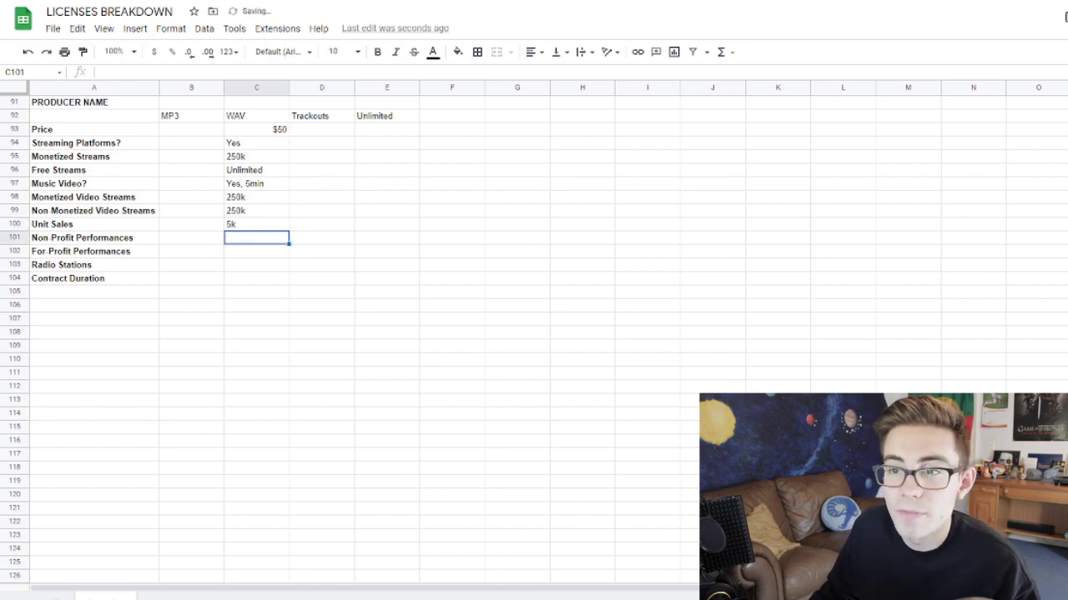
{"action": "key", "text": "ctrl+shift+Tab"}
Check the non-profit performance terms and enter Unlimited in C101.
{"action": "scroll", "coordinate": [194, 269], "scroll_direction": "up", "scroll_amount": 3}
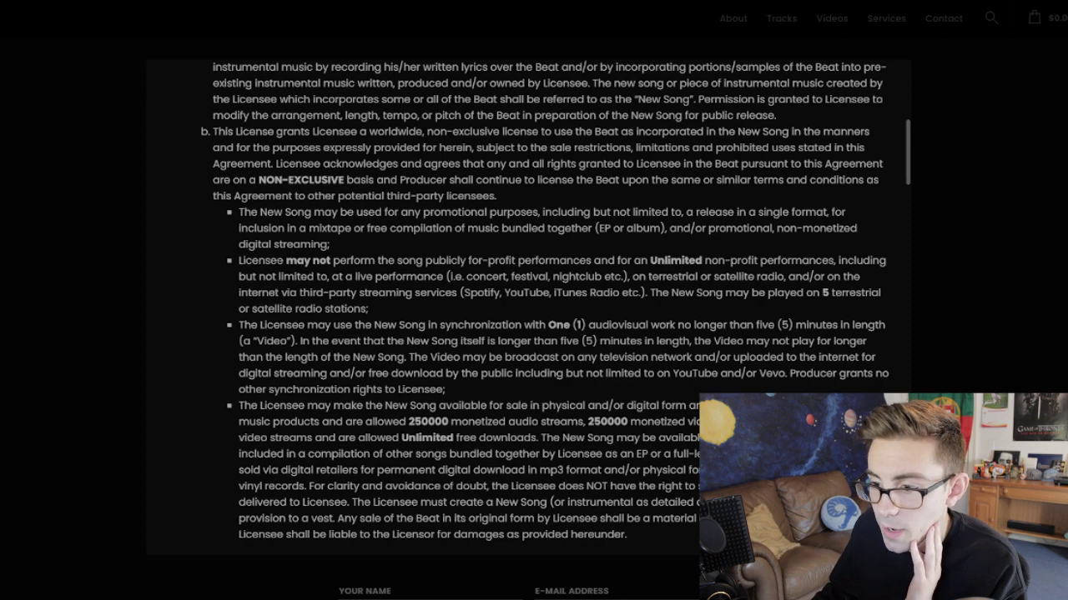
{"action": "left_click_drag", "start_coordinate": [286, 261], "coordinate": [347, 260]}
{"action": "left_click", "coordinate": [348, 260]}
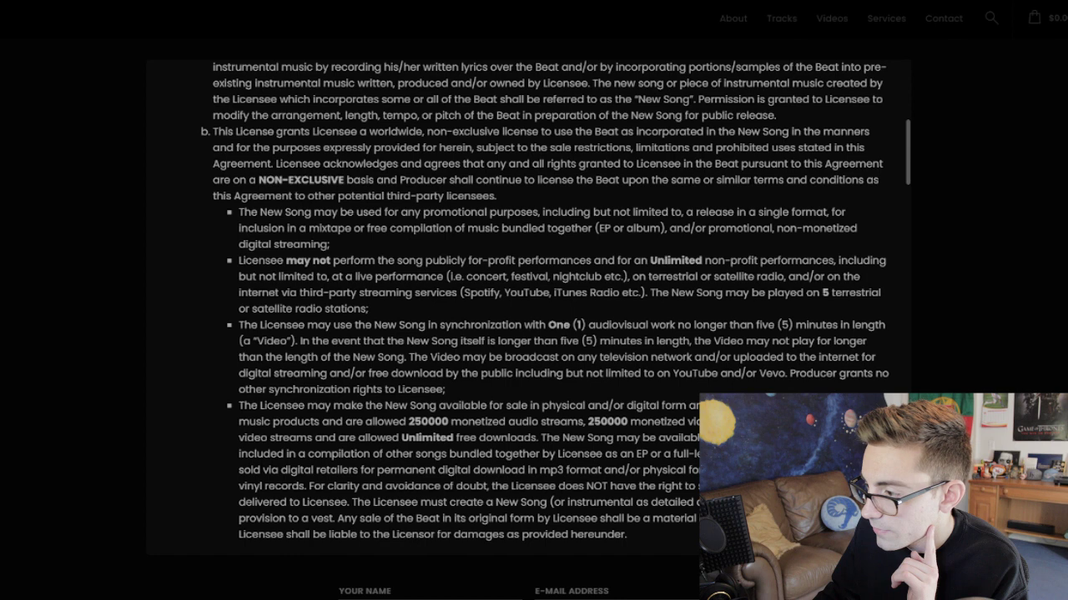
{"action": "left_click_drag", "start_coordinate": [650, 260], "coordinate": [823, 260]}
{"action": "key", "text": "ctrl+Tab"}
{"action": "type", "text": "Unlimited"}
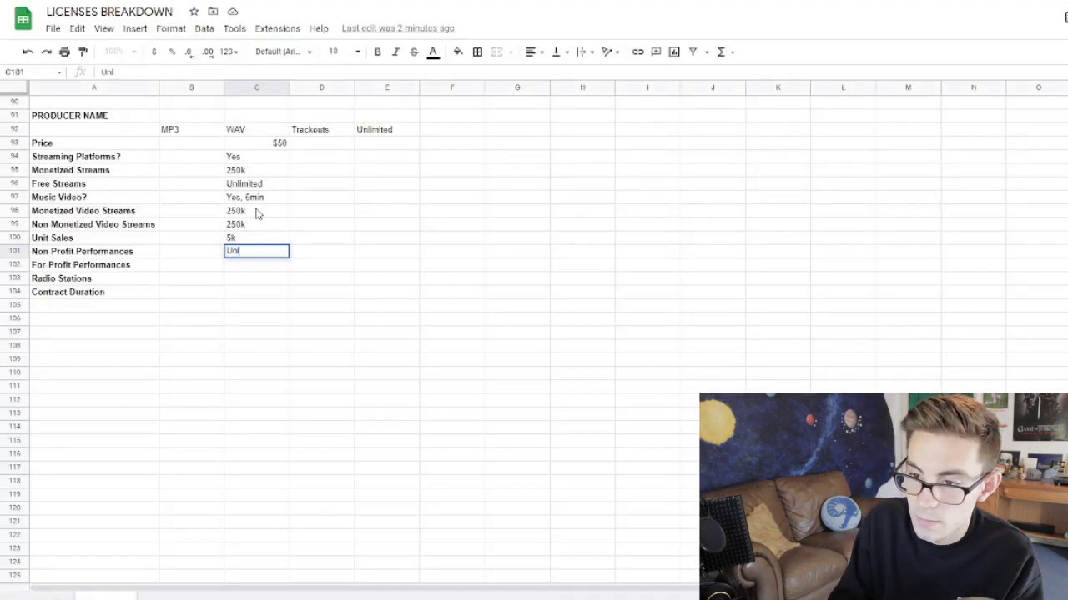
{"action": "key", "text": "Return"}
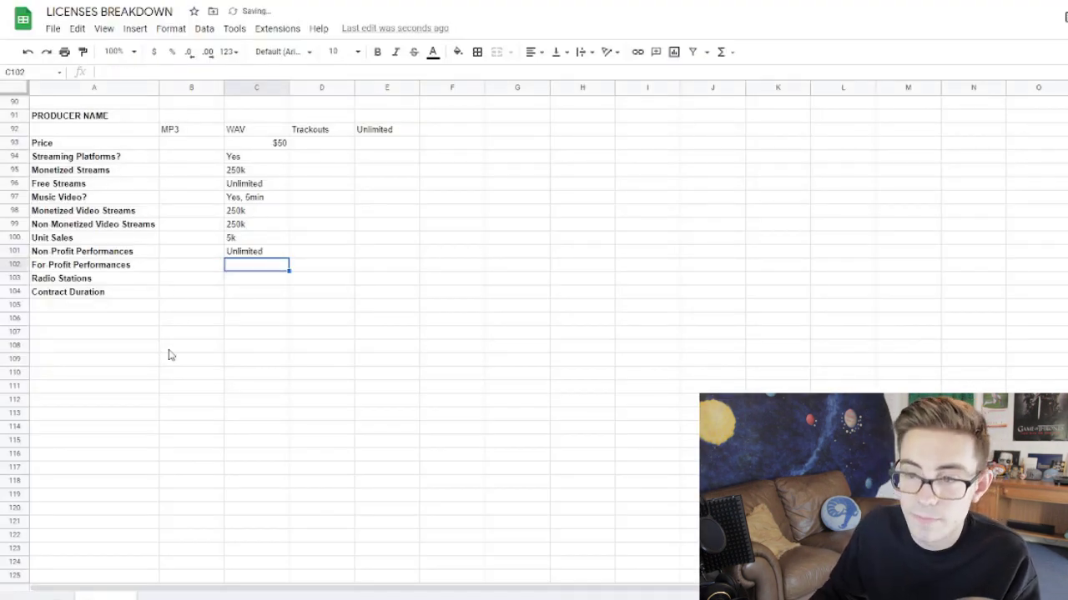
Check the ban on for-profit performances and commit 0 for For Profit Performances.
{"action": "key", "text": "ctrl+Tab"}
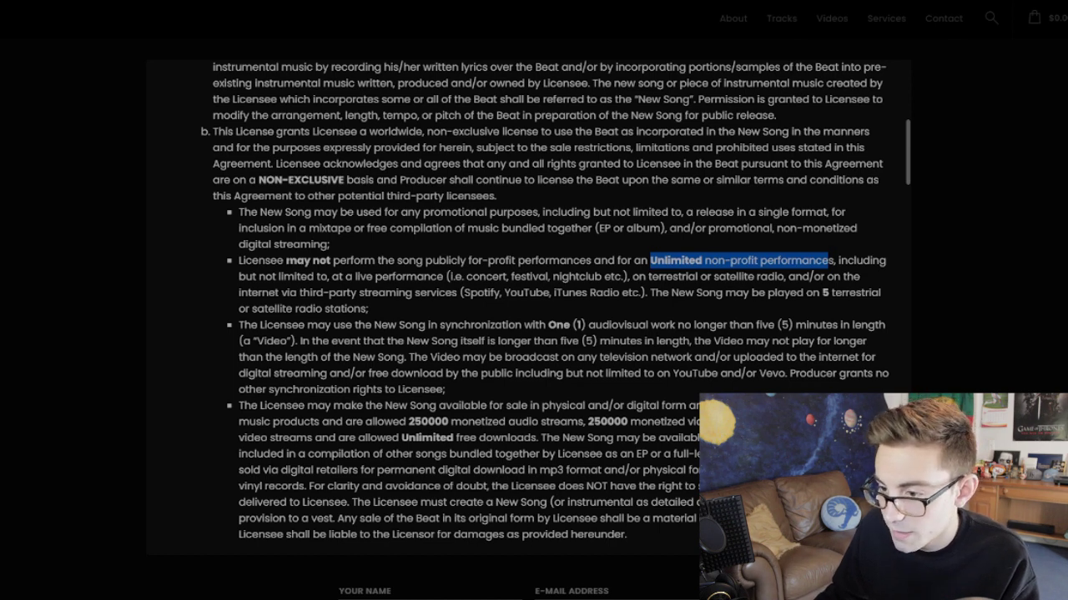
{"action": "left_click_drag", "start_coordinate": [286, 260], "coordinate": [573, 261]}
{"action": "key", "text": "ctrl+Tab"}
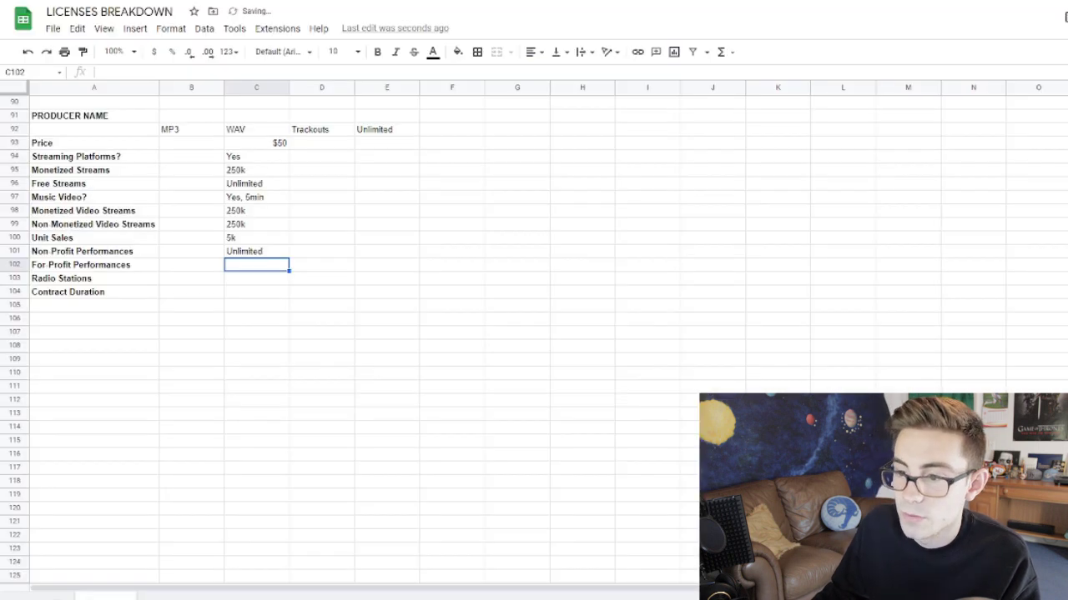
{"action": "key", "text": "Return"}
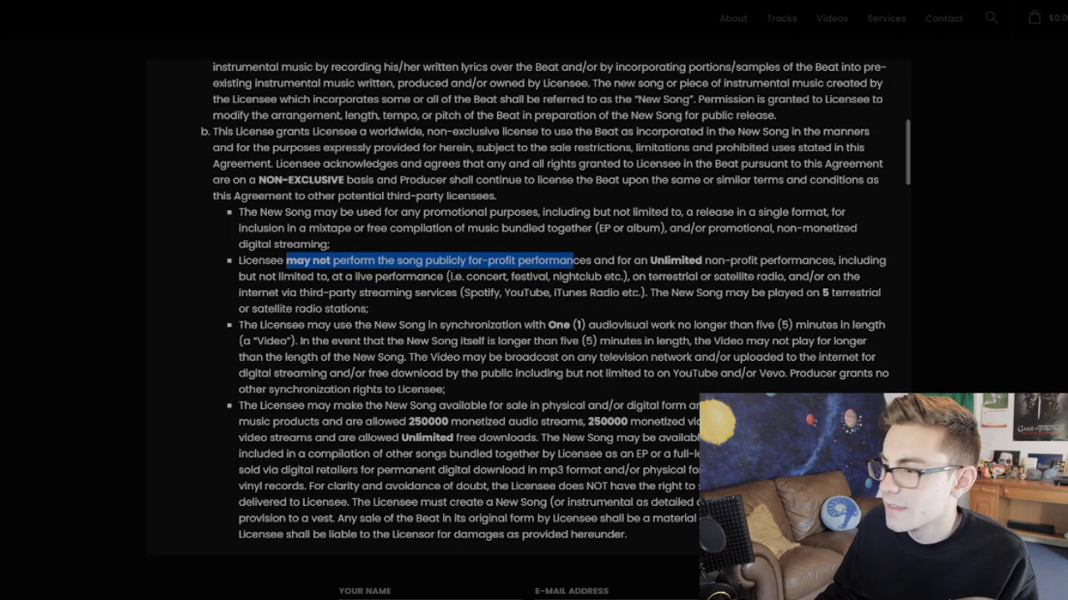
Check the radio stations clause and enter 5 radio stations for WAV.
{"action": "scroll", "coordinate": [544, 307], "scroll_direction": "down", "scroll_amount": 1}
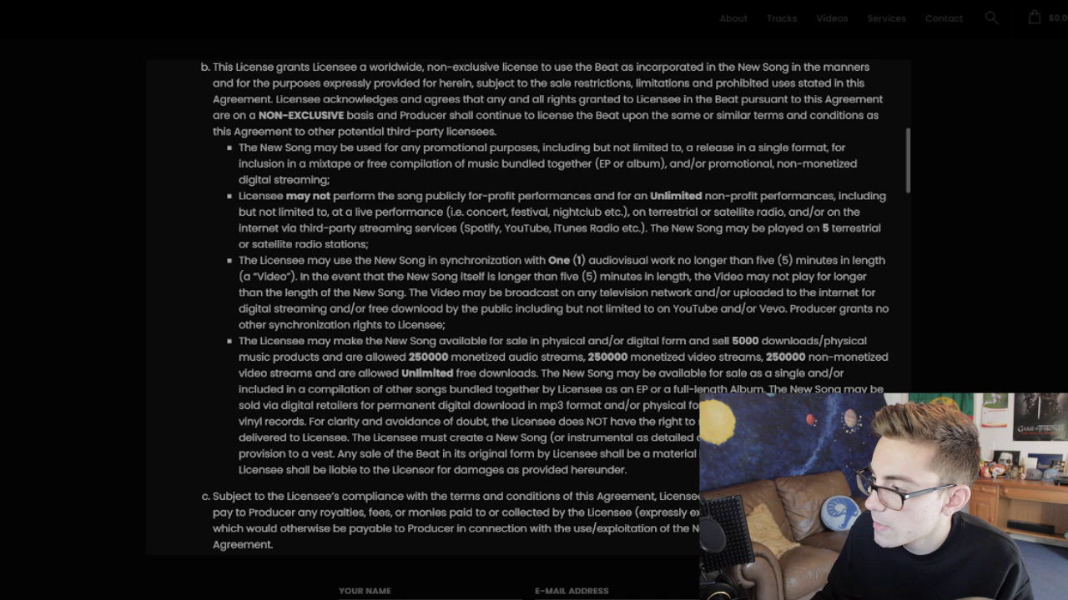
{"action": "left_click_drag", "start_coordinate": [824, 228], "coordinate": [546, 250]}
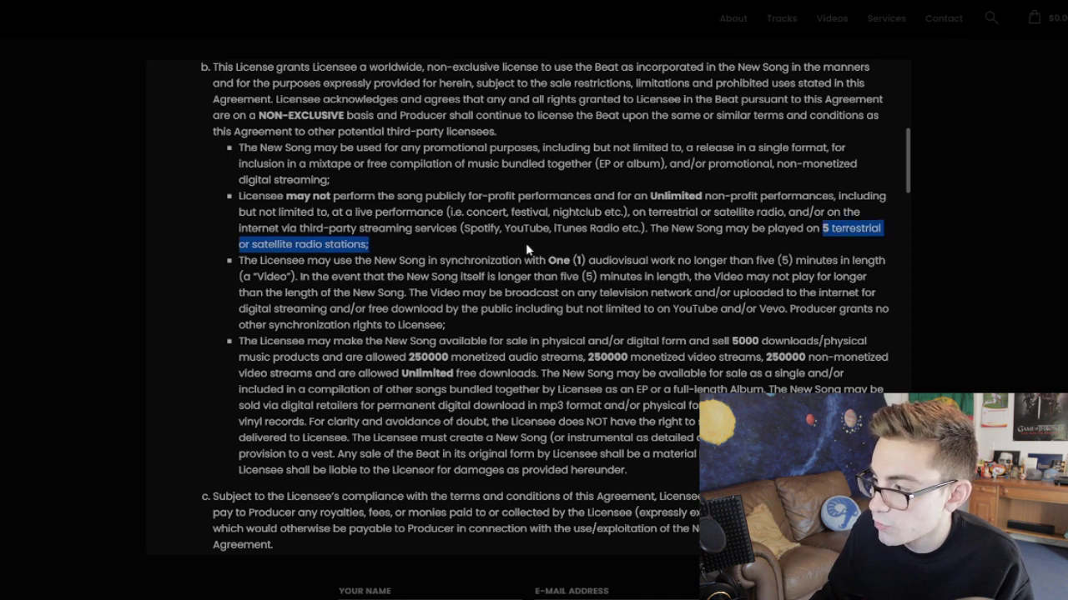
{"action": "left_click_drag", "start_coordinate": [448, 252], "coordinate": [366, 245]}
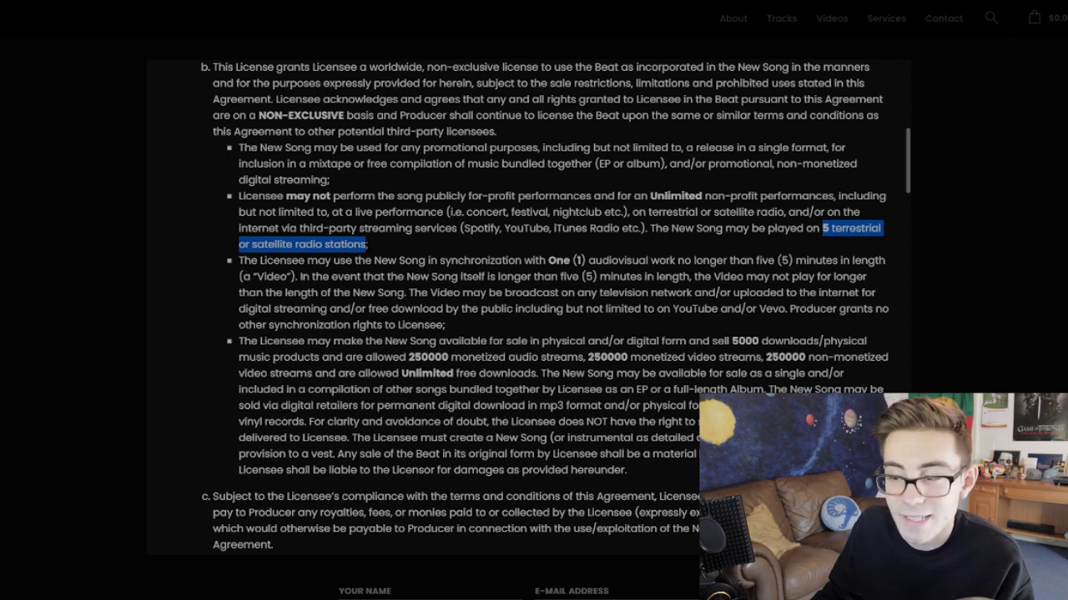
{"action": "key", "text": "ctrl+Tab"}
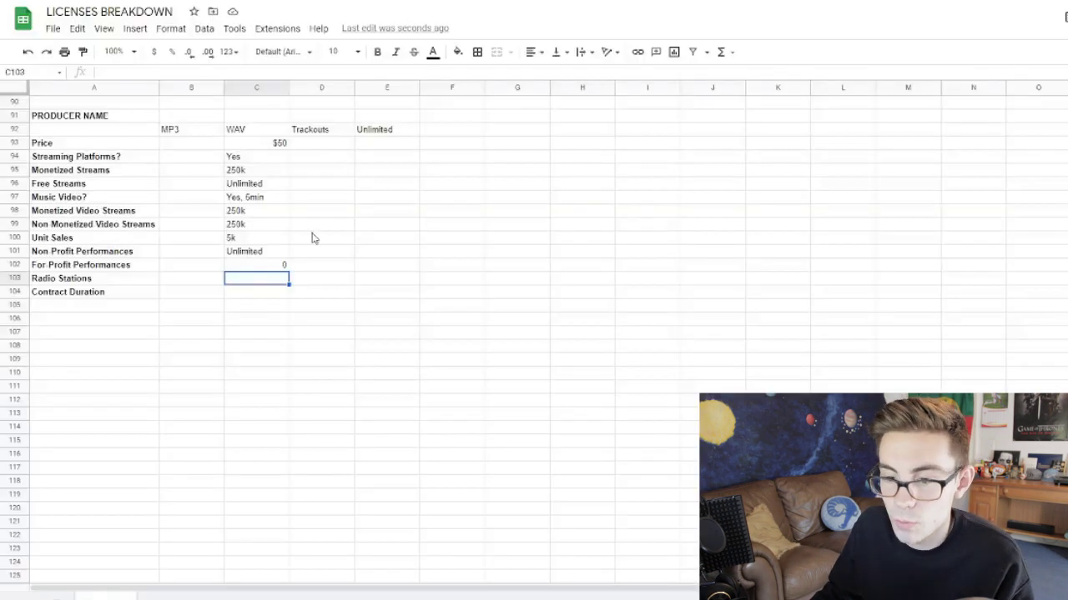
{"action": "type", "text": "5"}
{"action": "key", "text": "Return"}
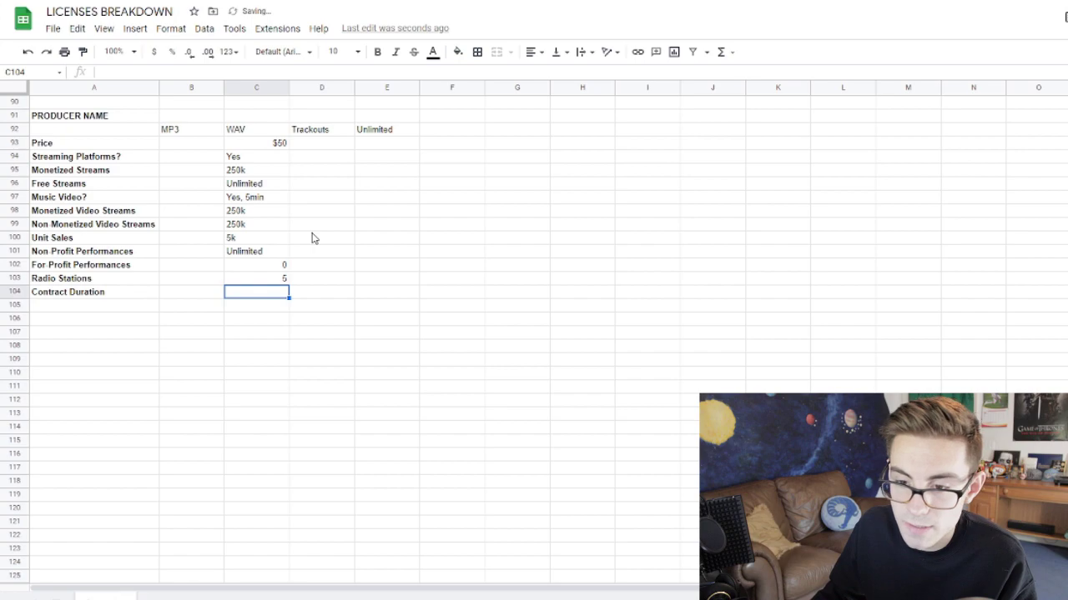
Return to the contract, clear the highlight and scroll up to the ten-year Term clause.
{"action": "key", "text": "ctrl+Tab"}
{"action": "left_click", "coordinate": [178, 236]}
{"action": "scroll", "coordinate": [380, 197], "scroll_direction": "up", "scroll_amount": 3}
{"action": "scroll", "coordinate": [380, 197], "scroll_direction": "up", "scroll_amount": 1}
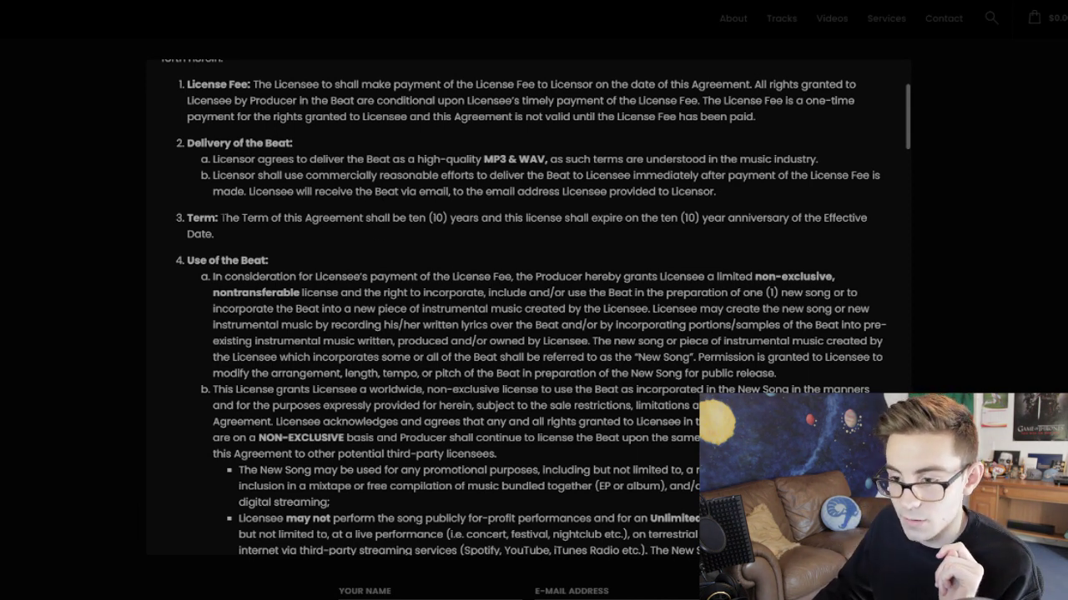
Check the agreement's 10-year term clause and enter '10 years' as the WAV contract duration.
{"action": "left_click_drag", "start_coordinate": [232, 218], "coordinate": [443, 218]}
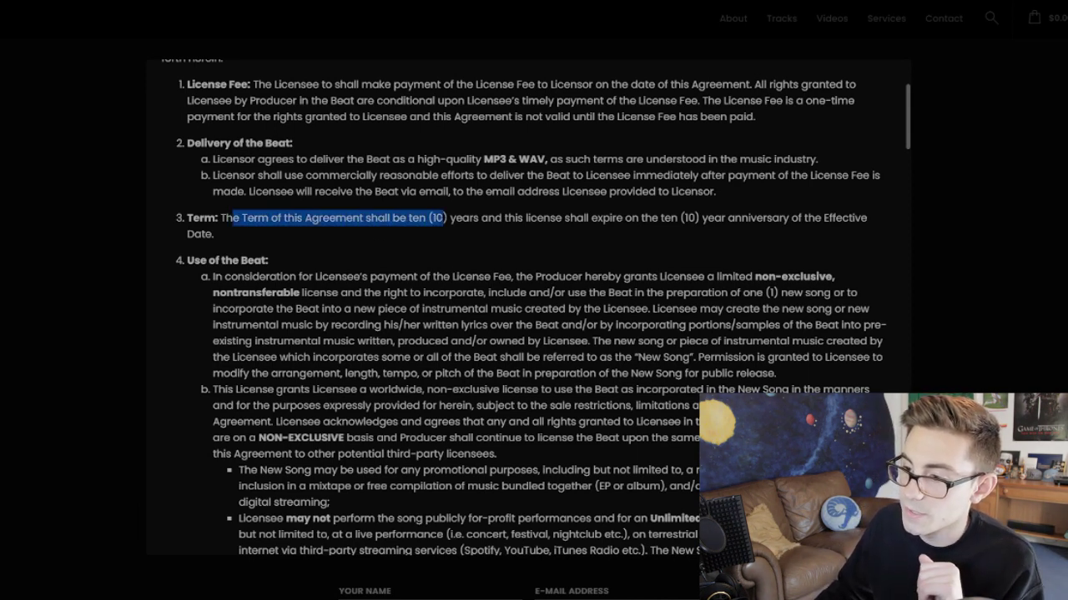
{"action": "left_click", "coordinate": [444, 233]}
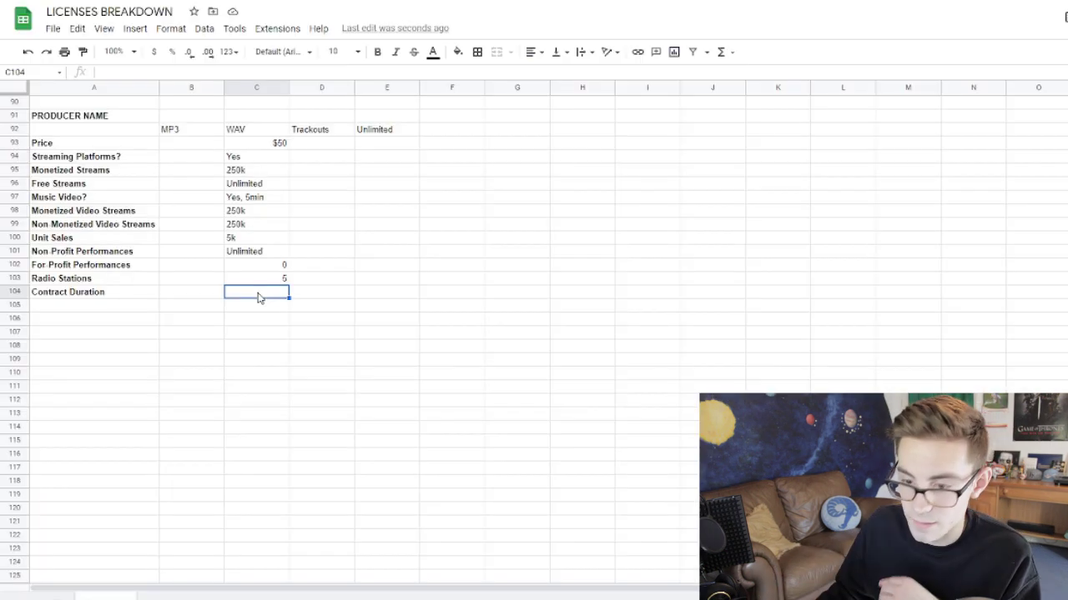
{"action": "type", "text": "10 years"}
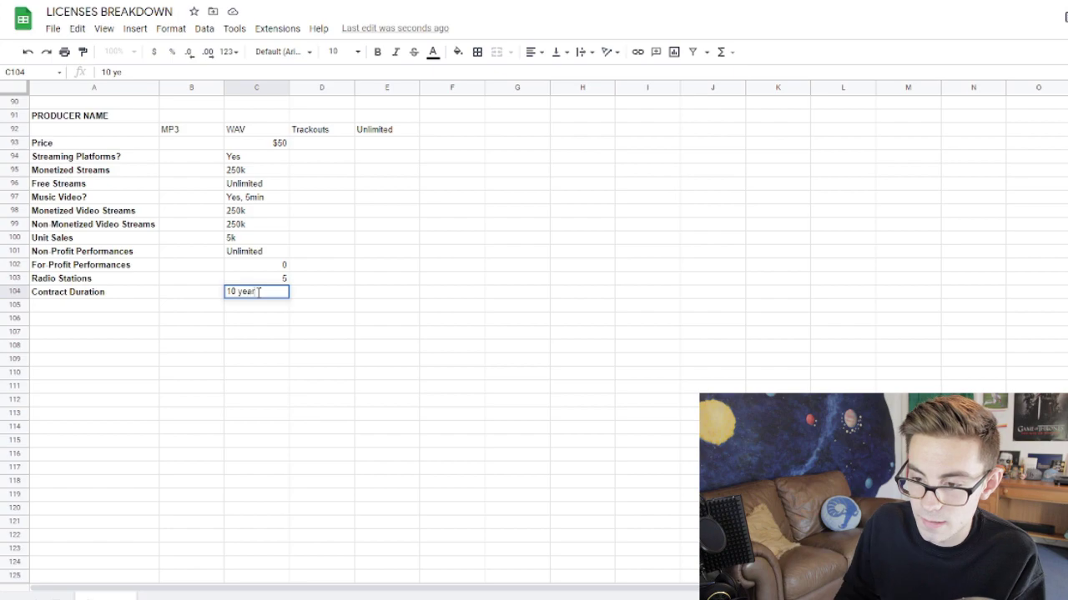